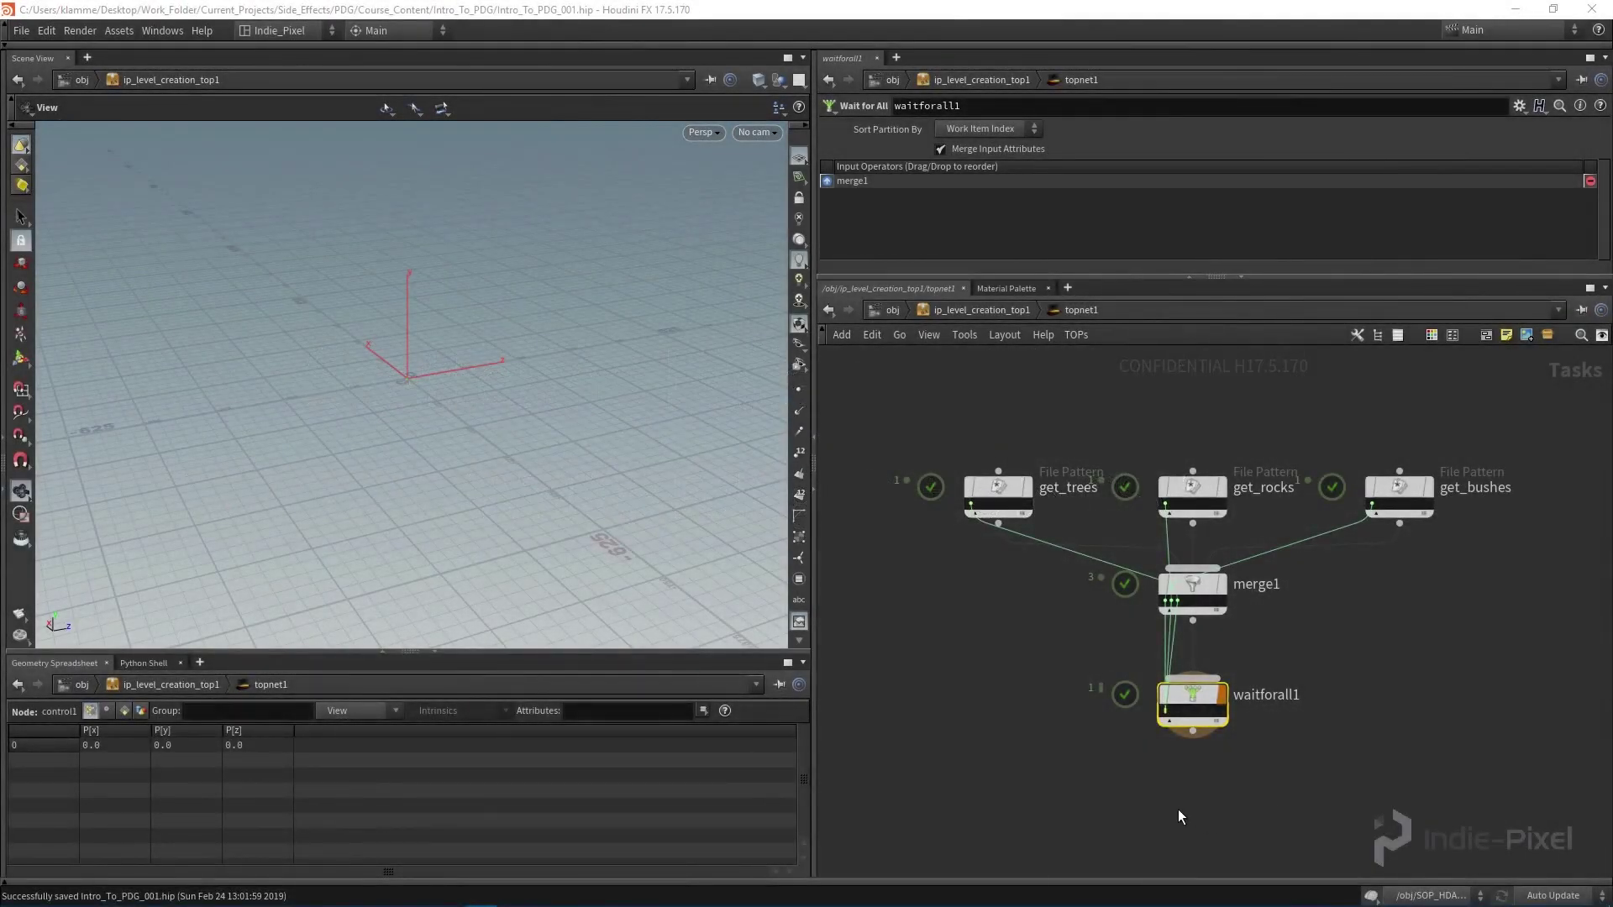
# Step: Inspect the output file list of the work item on waitforall1
pyautogui.moveTo(1178, 809); pyautogui.dragTo(1184, 774, button='middle')
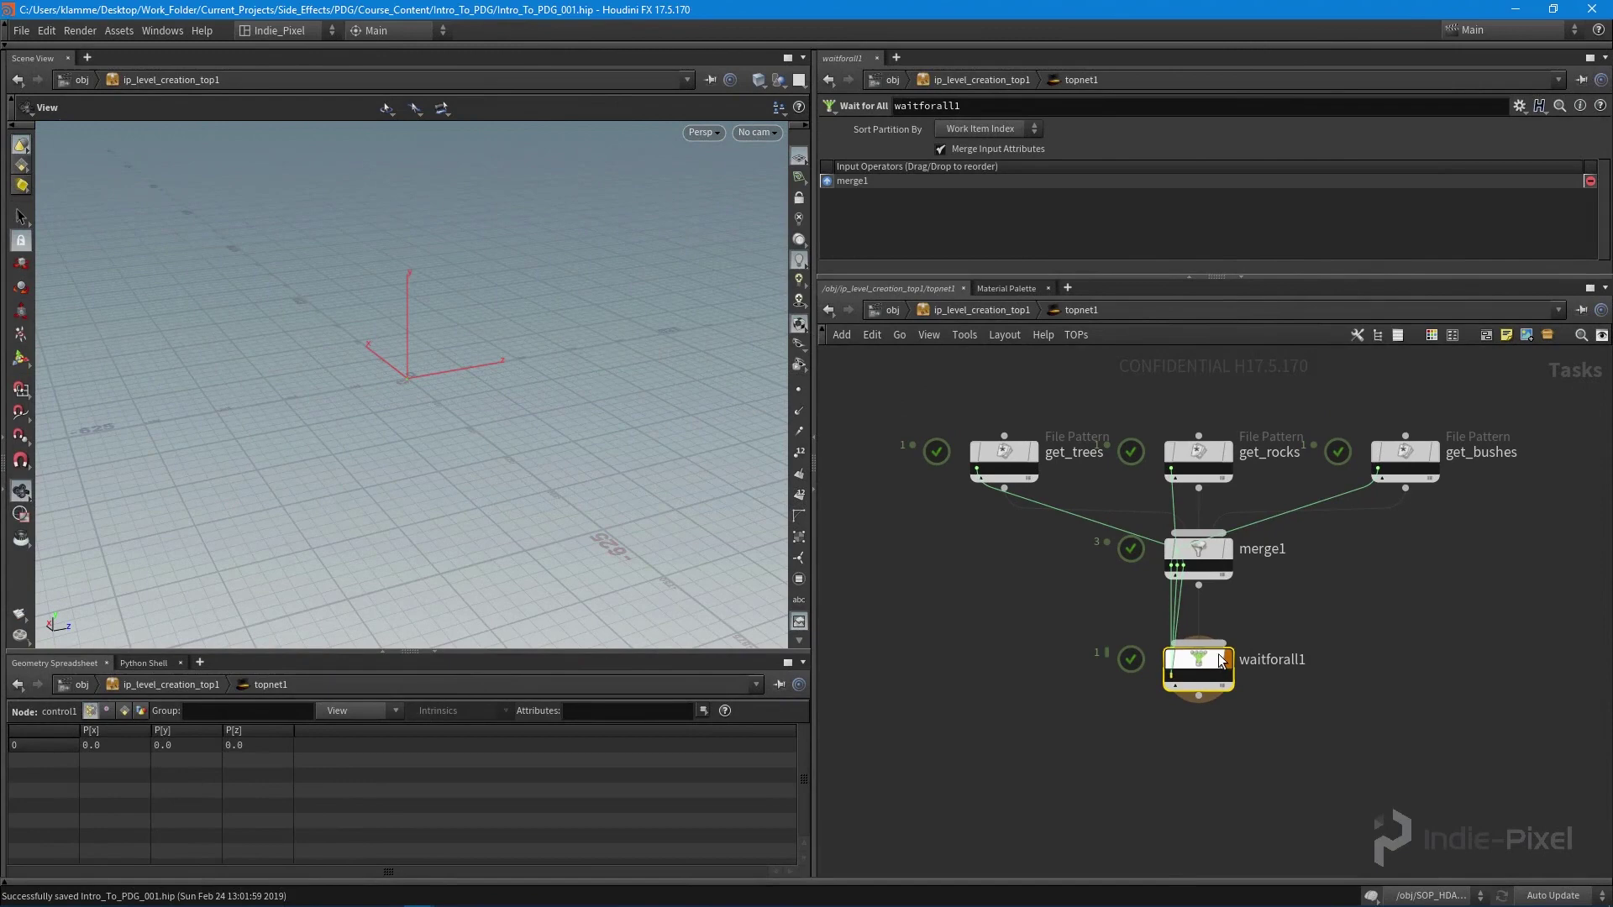
pyautogui.click(1174, 681)
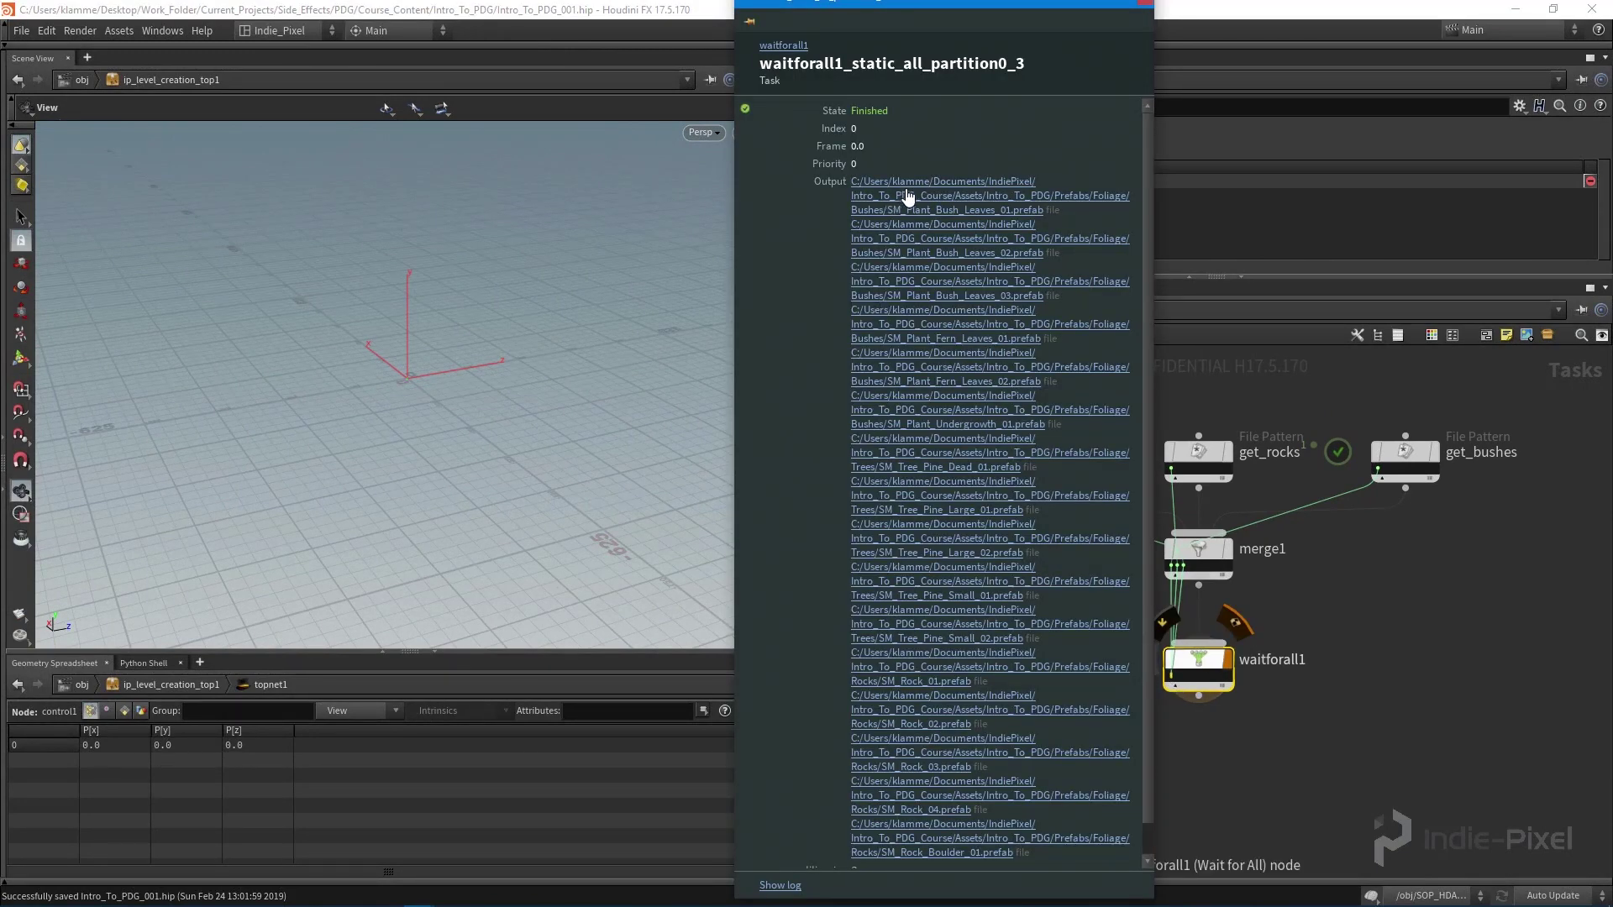
pyautogui.scroll(-1, 928, 252)
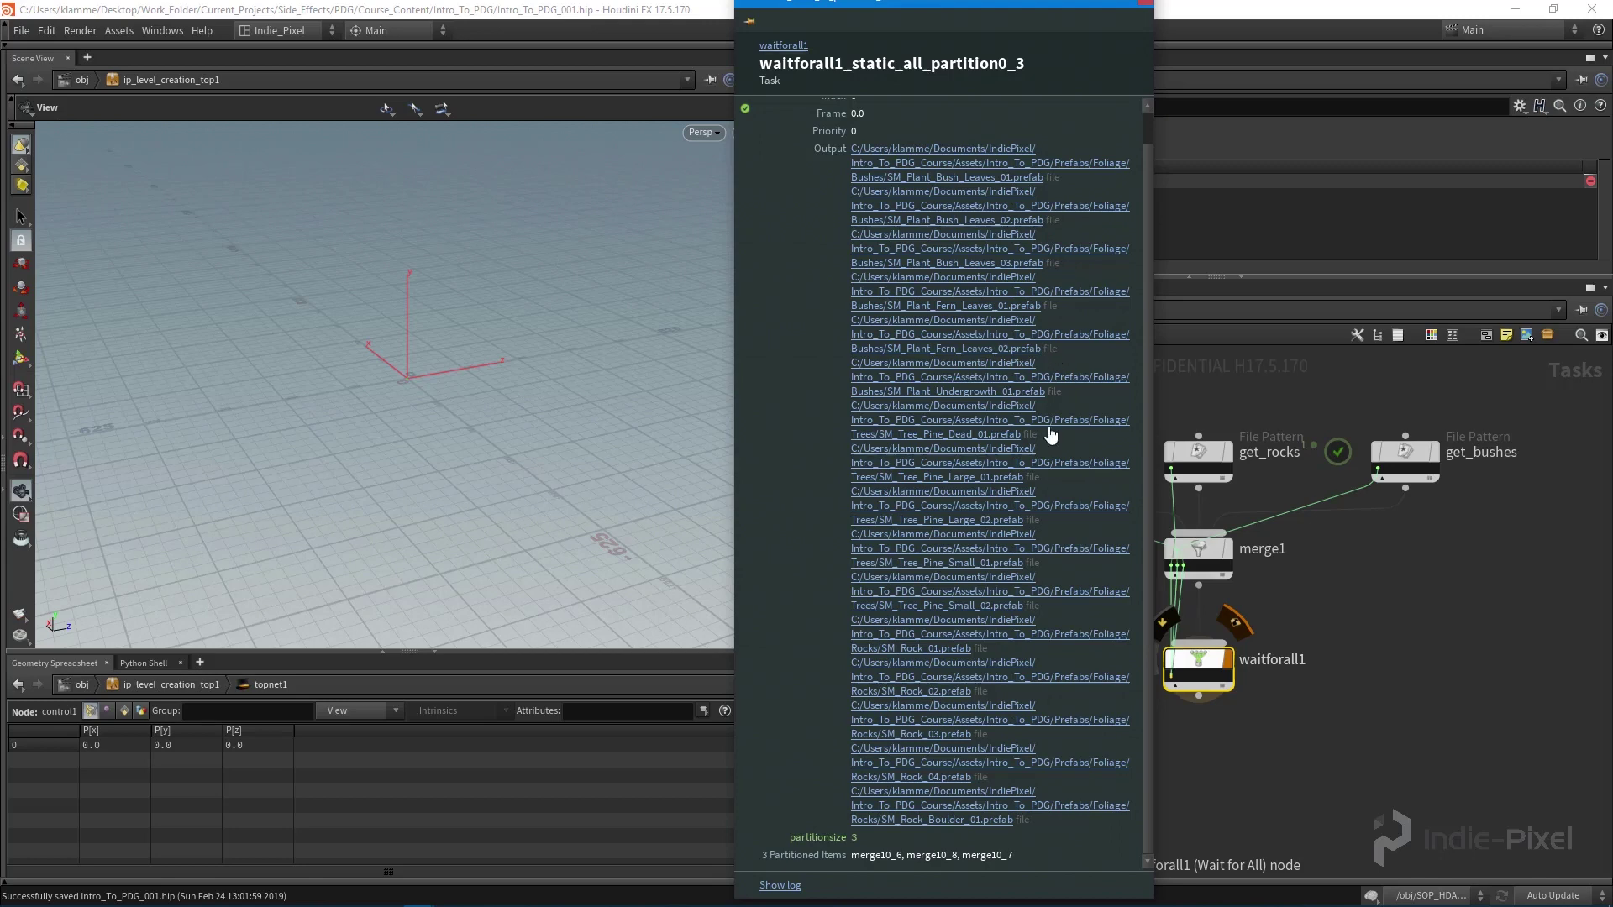
pyautogui.click(1146, 5)
# Step: Add a CSV Output node below waitforall1
pyautogui.press('Tab')
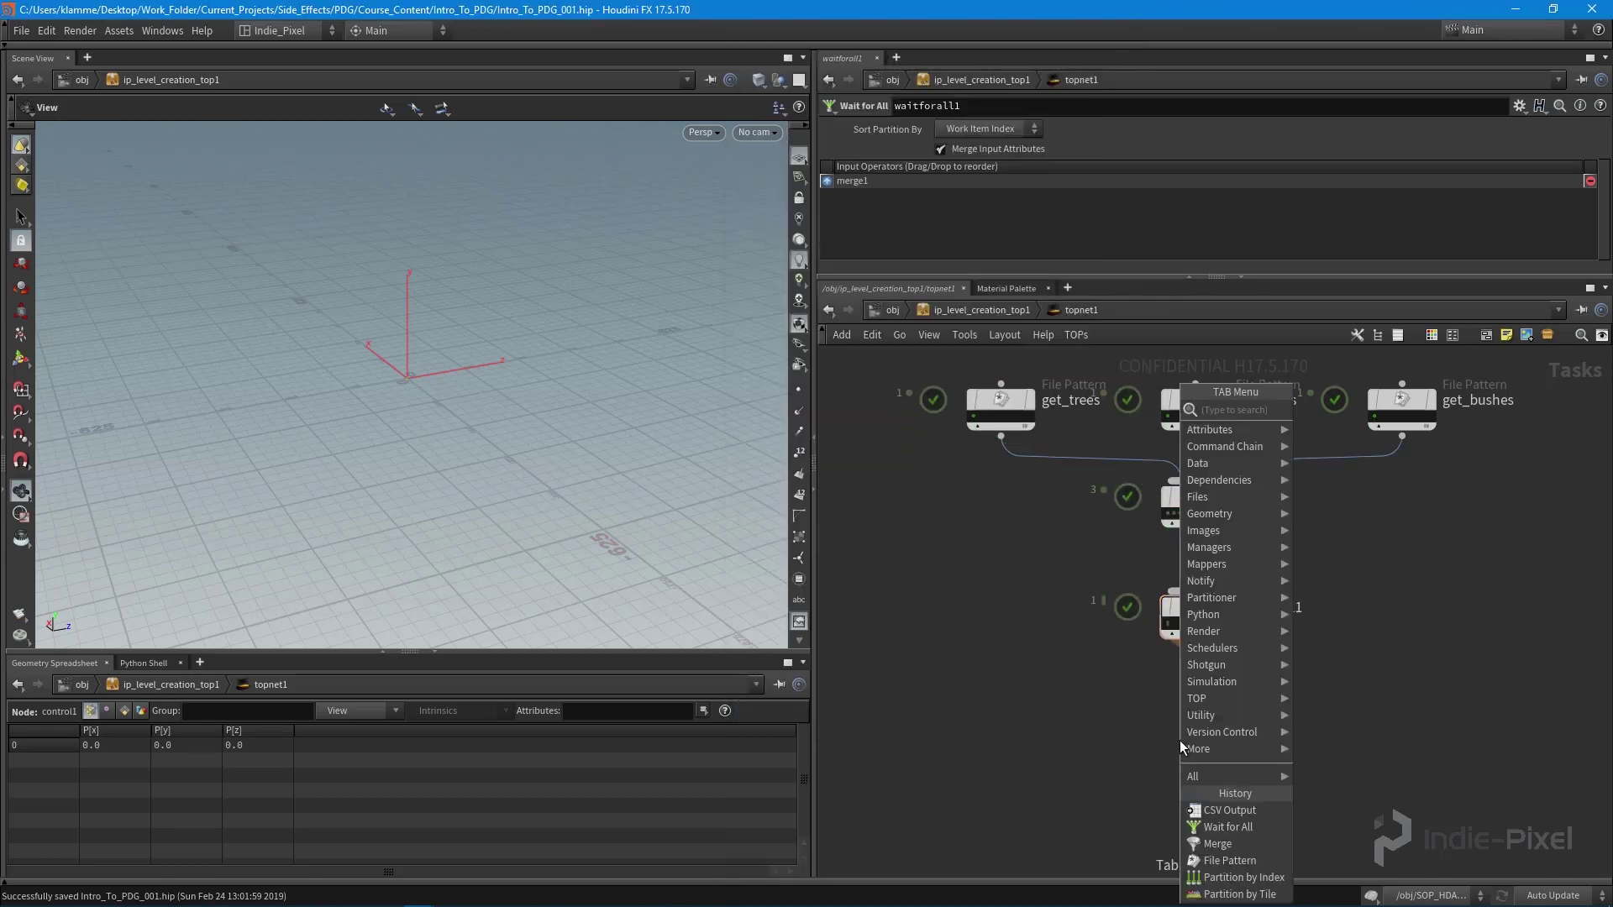
pyautogui.write('csv')
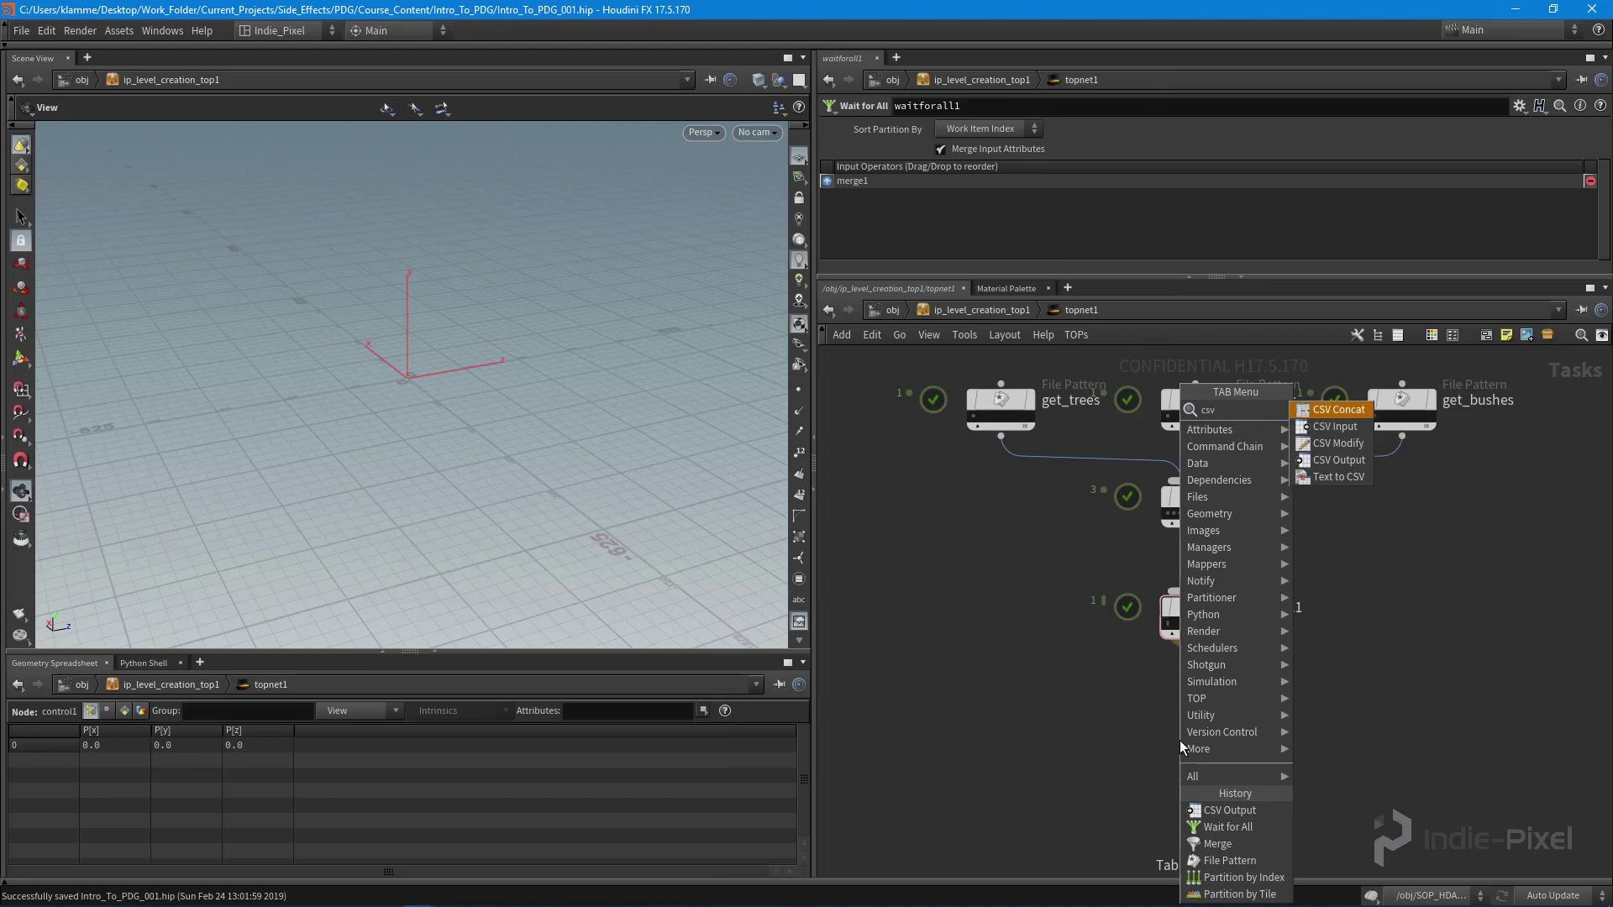
pyautogui.click(1322, 460)
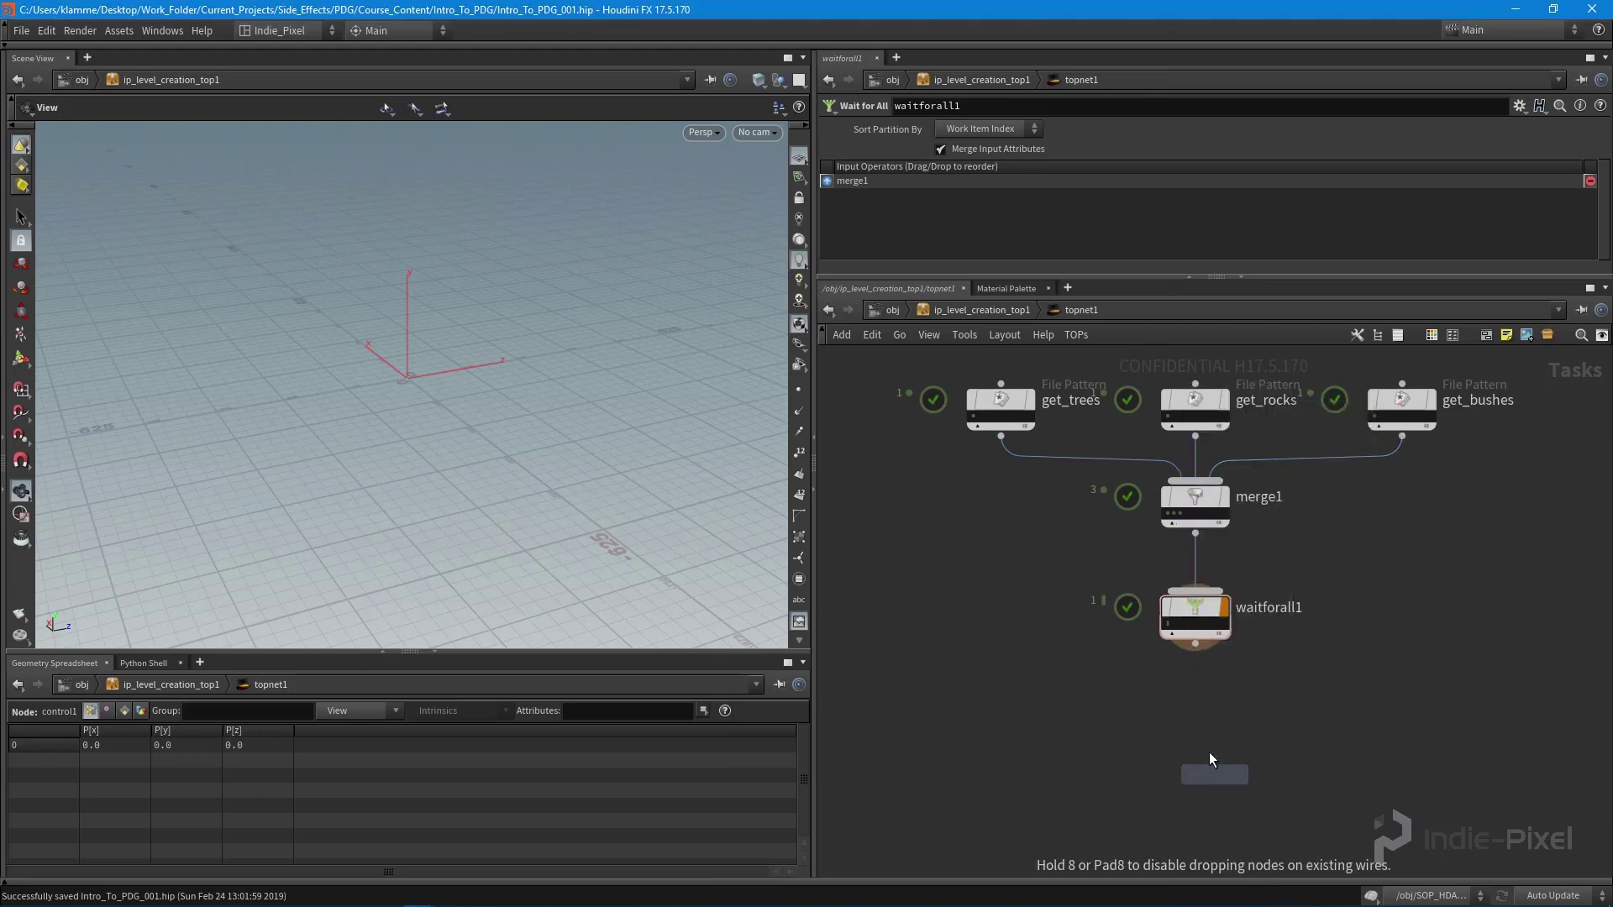
pyautogui.click(1198, 716)
pyautogui.press('Tab')
pyautogui.moveTo(1420, 647)
pyautogui.write('csv')
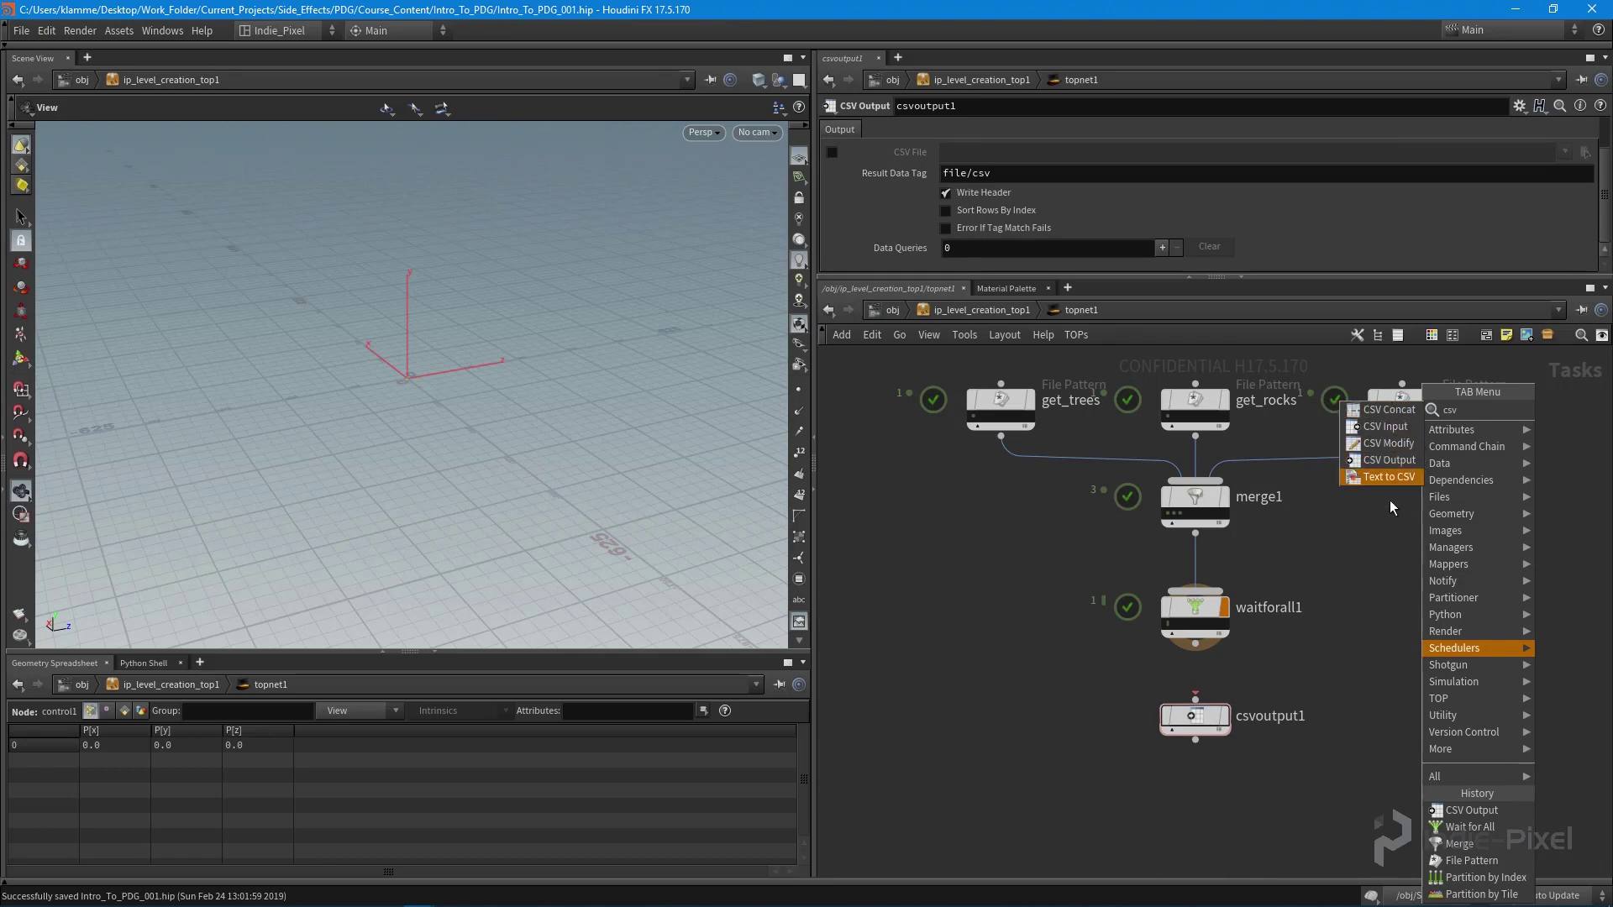
# Step: Wire the output of waitforall1 into csvoutput1 and make csvoutput1 the network's output node
pyautogui.scroll(2, 1247, 725)
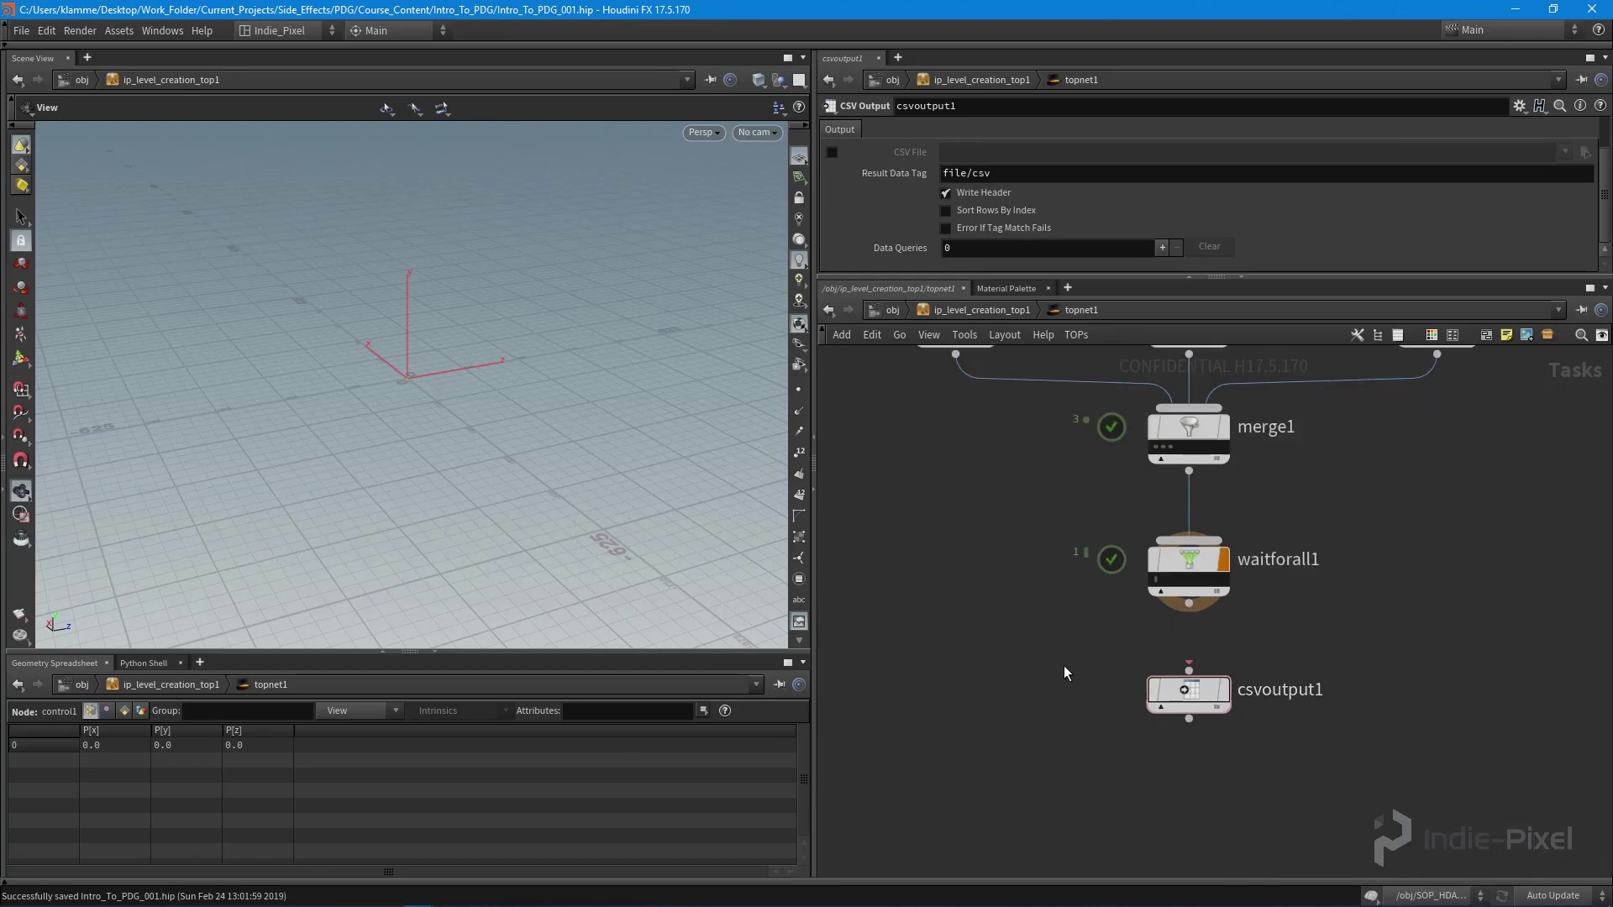
pyautogui.moveTo(1069, 654); pyautogui.dragTo(1324, 744)
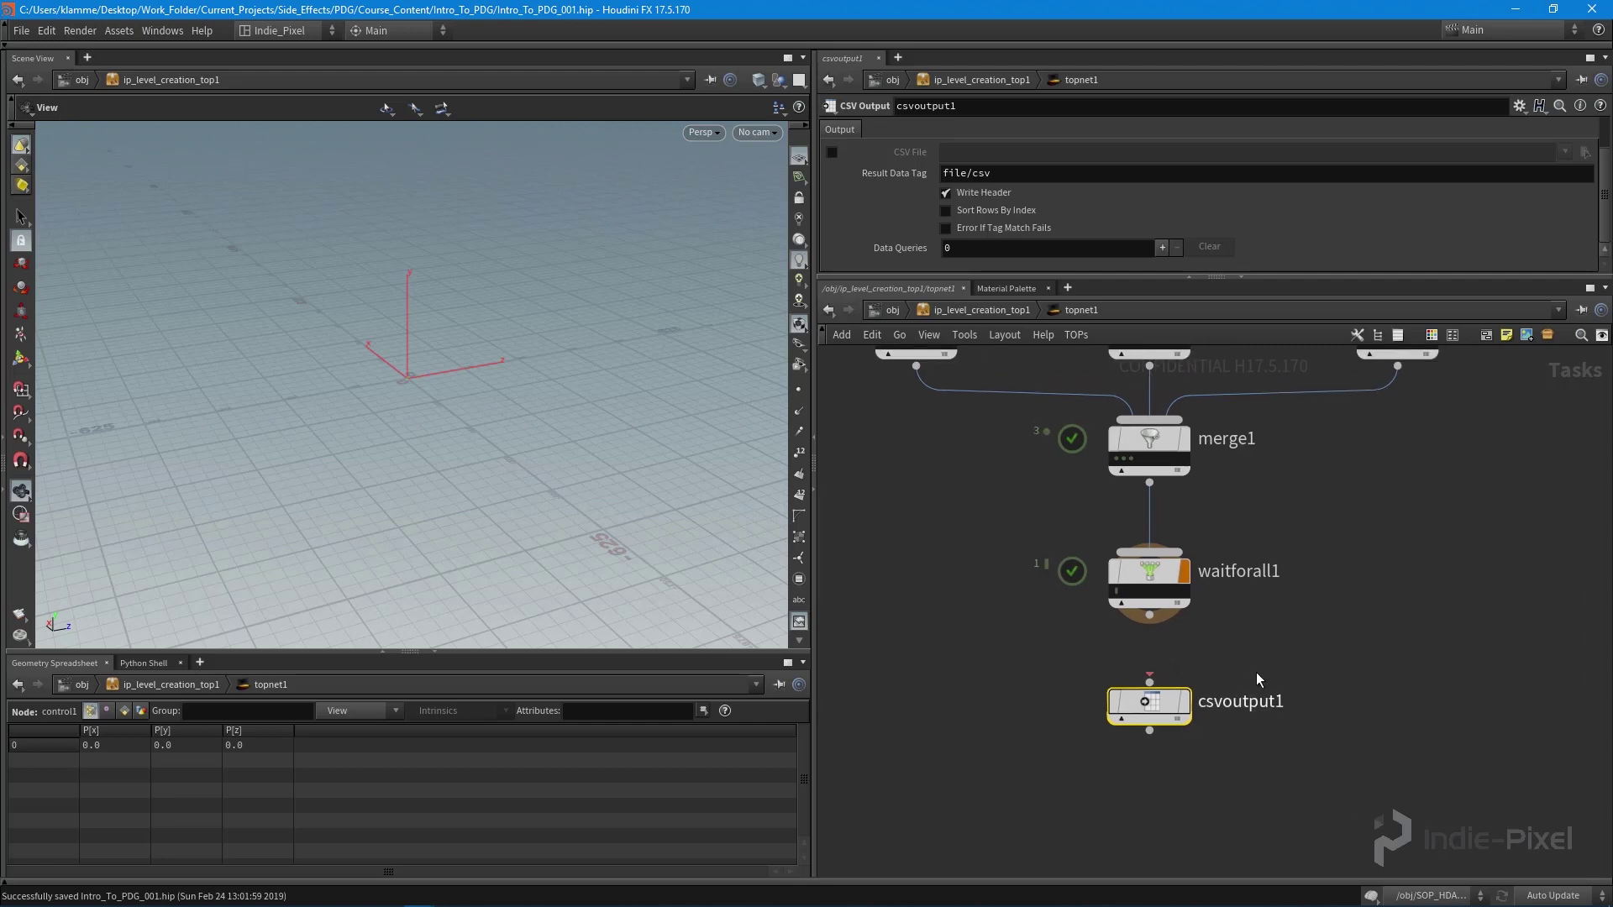
pyautogui.click(1150, 615)
pyautogui.click(1150, 681)
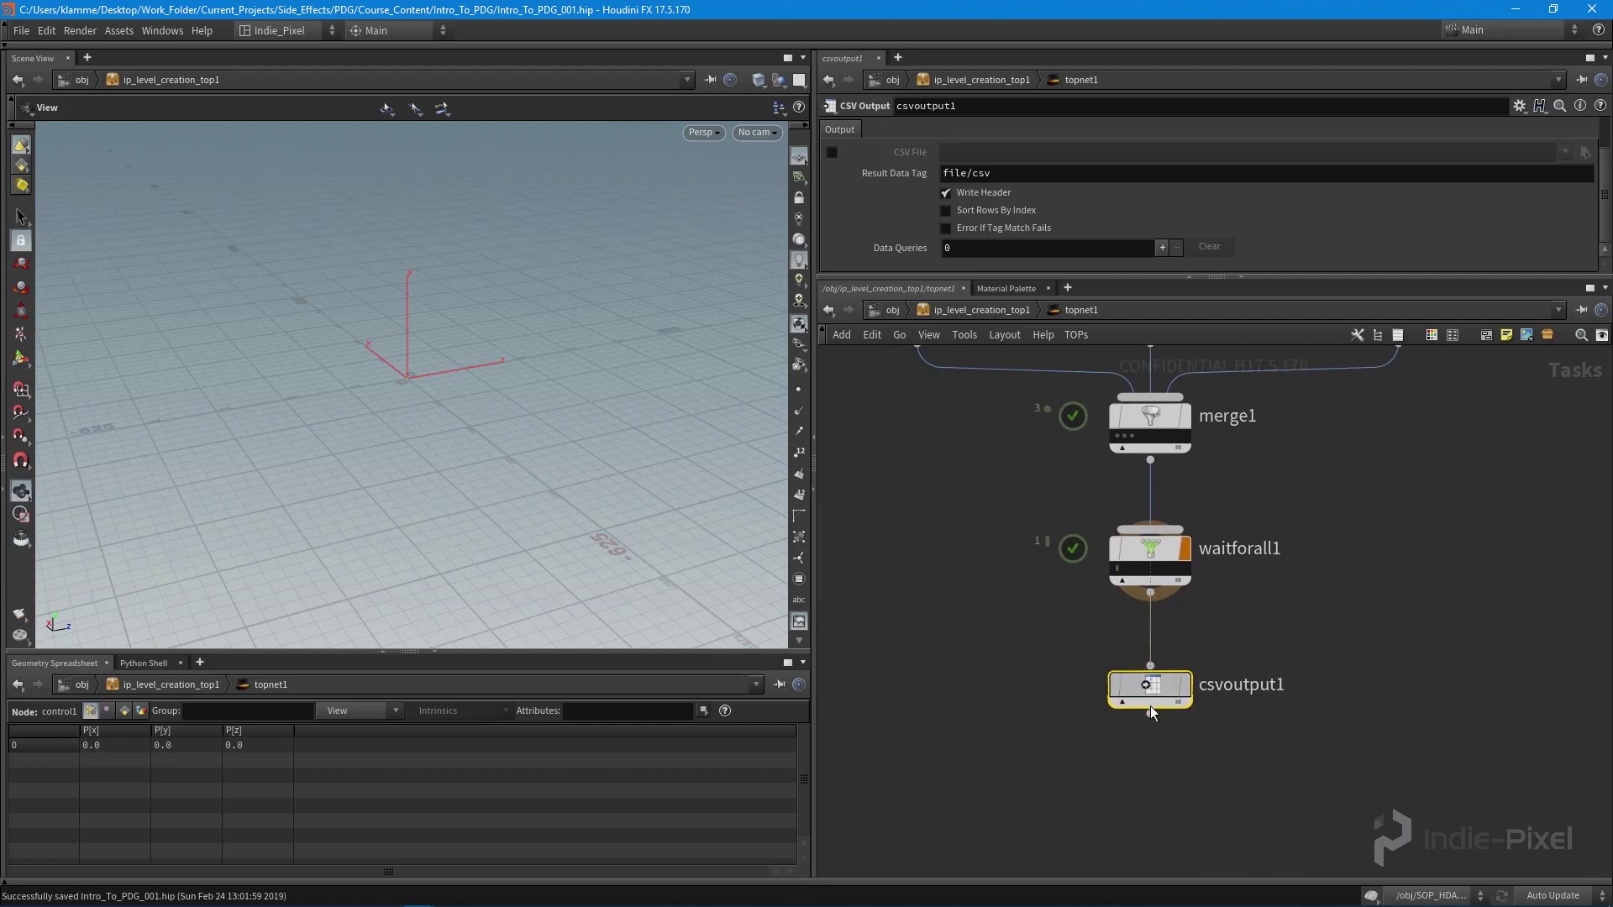
pyautogui.click(1184, 699)
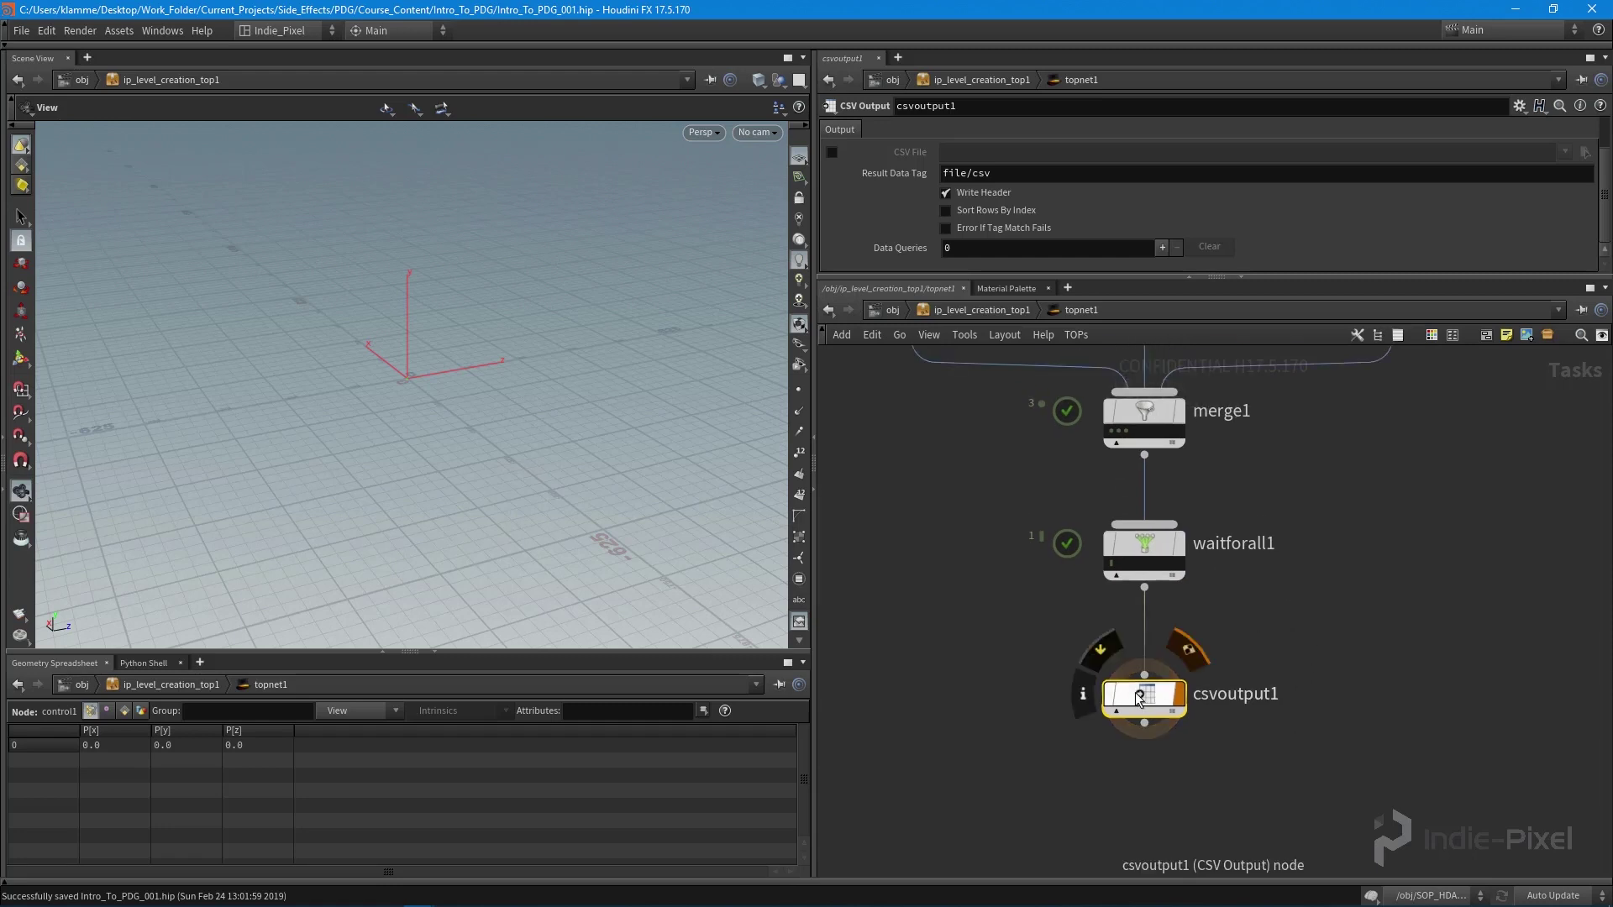
pyautogui.moveTo(1138, 685); pyautogui.dragTo(1139, 691)
# Step: Enlarge the parameter area and enable the custom CSV File path on csvoutput1
pyautogui.moveTo(1300, 278); pyautogui.dragTo(1296, 456)
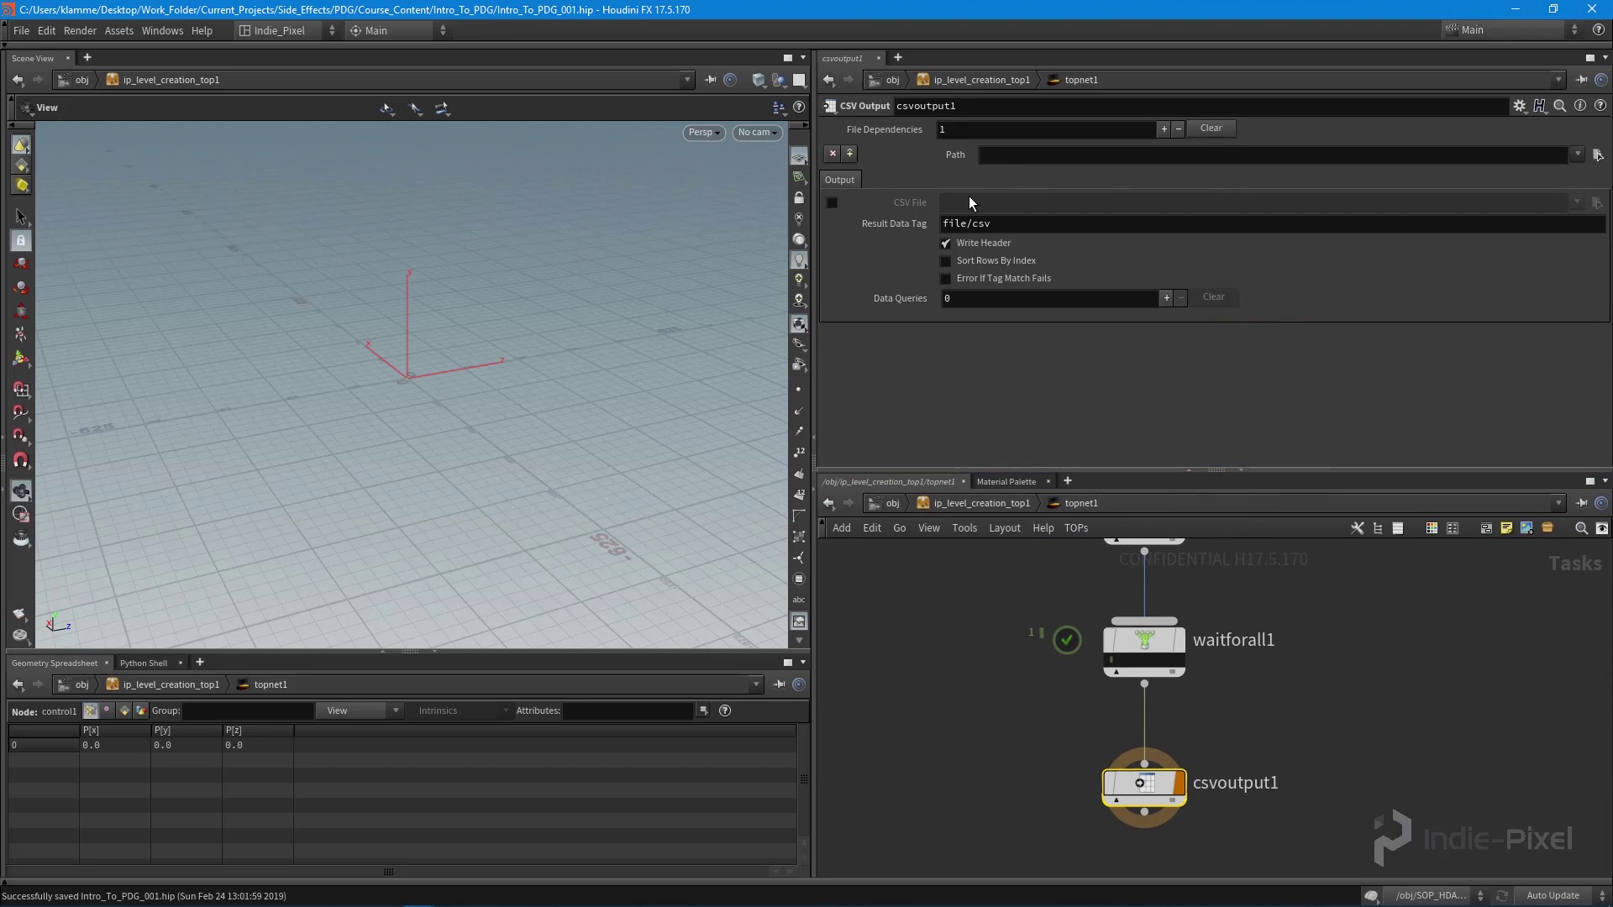
pyautogui.click(832, 202)
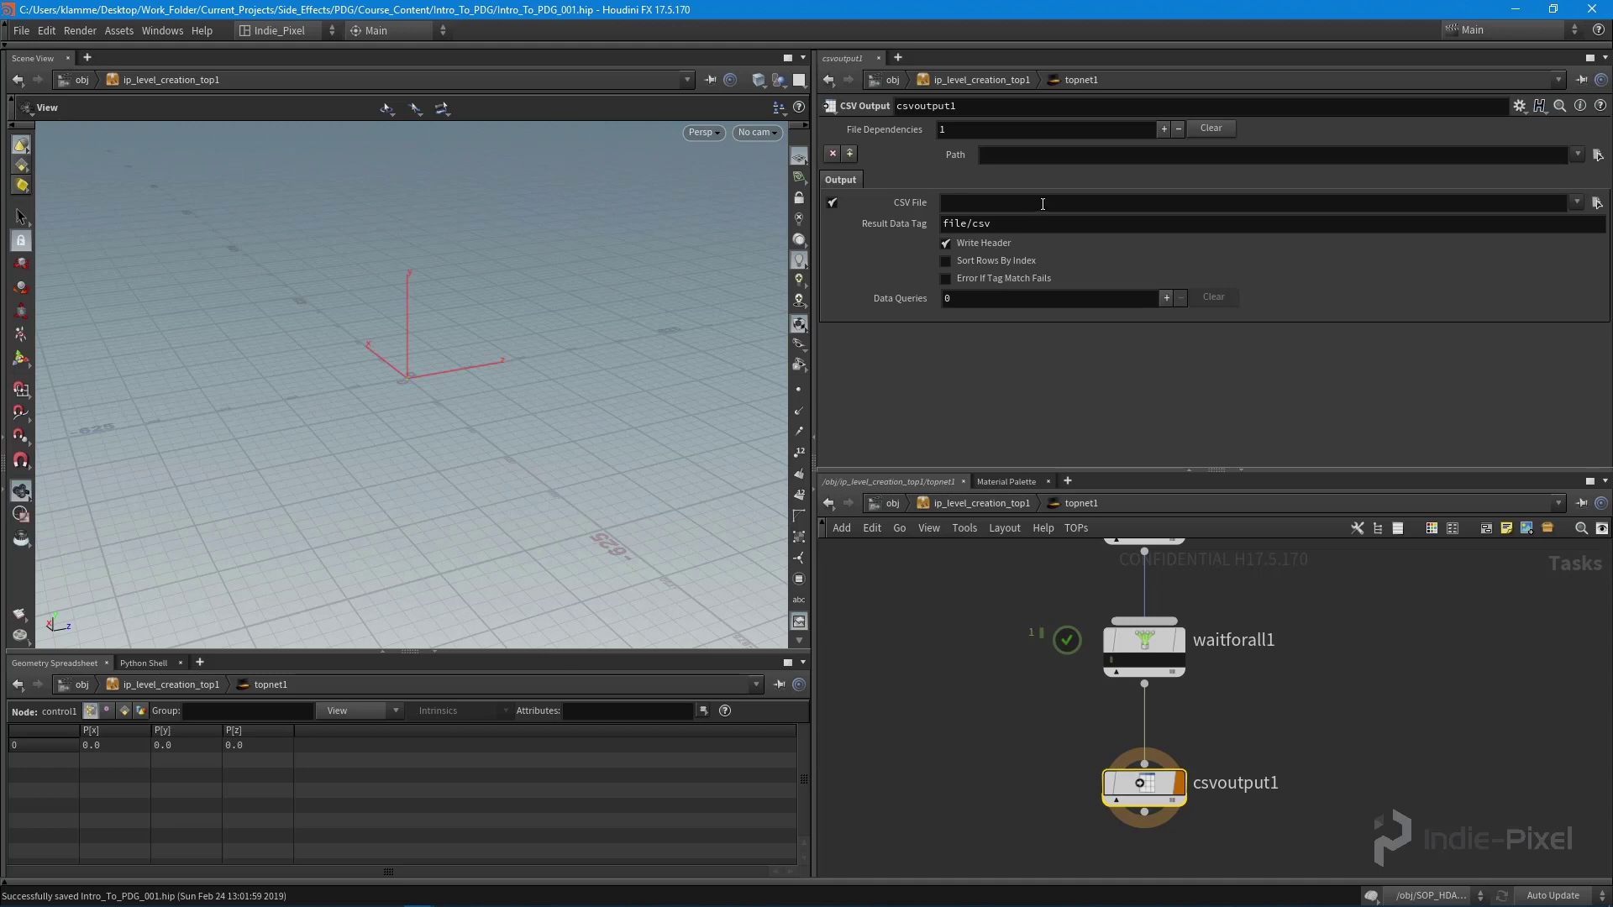
pyautogui.moveTo(575, 905)
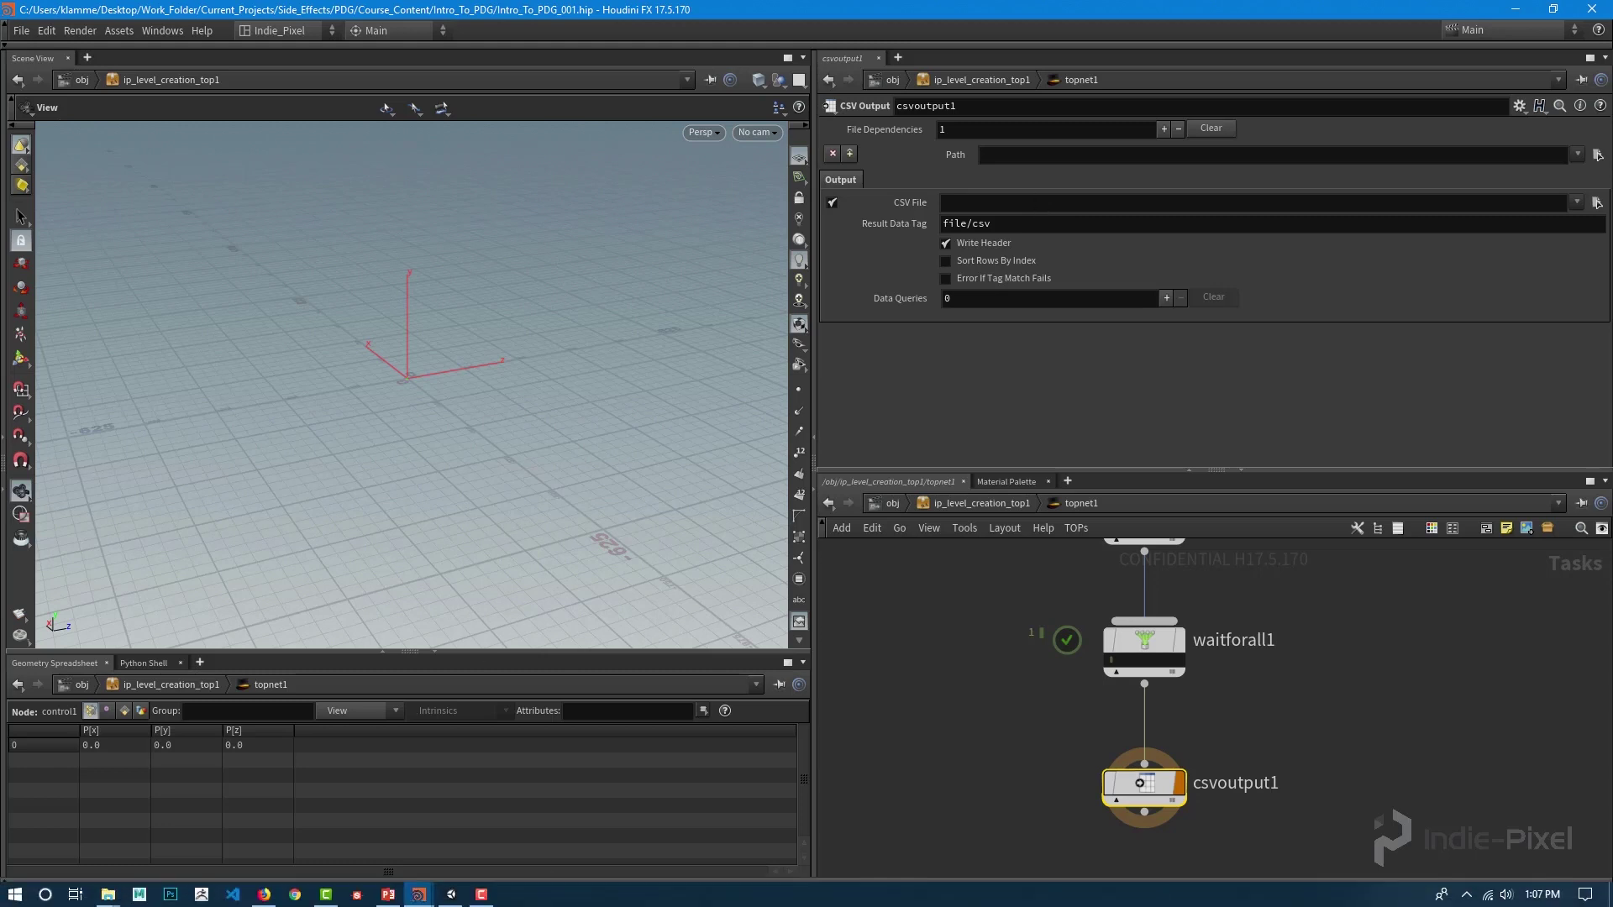
pyautogui.click(992, 202)
# Step: Check the working directory set on the localscheduler node
pyautogui.scroll(-6, 1250, 737)
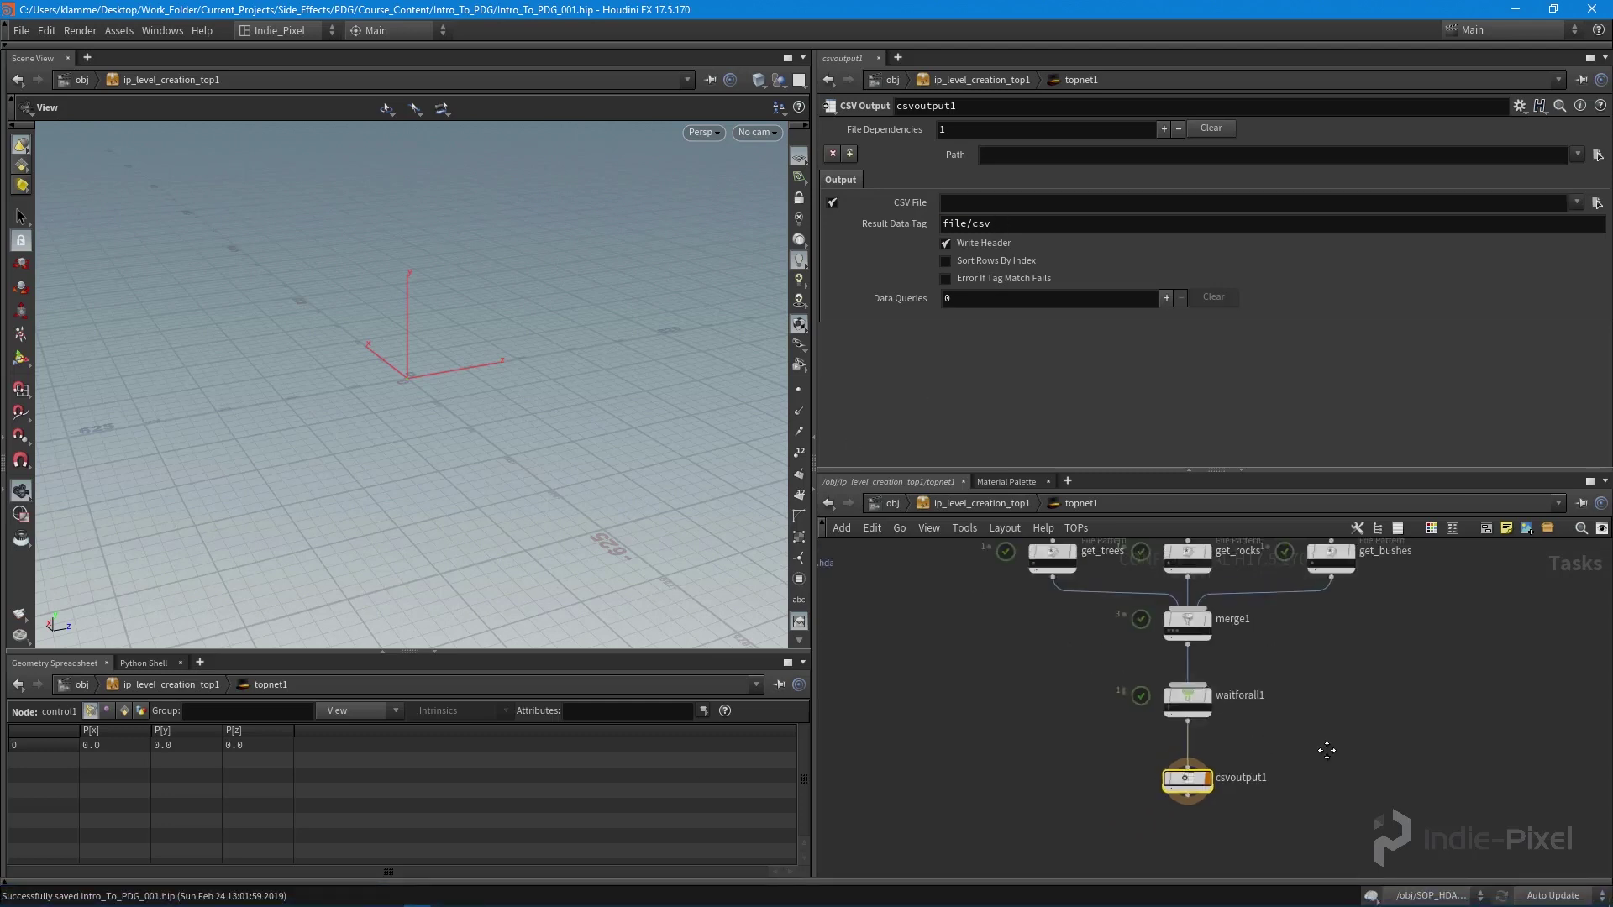
pyautogui.scroll(5, 1142, 605)
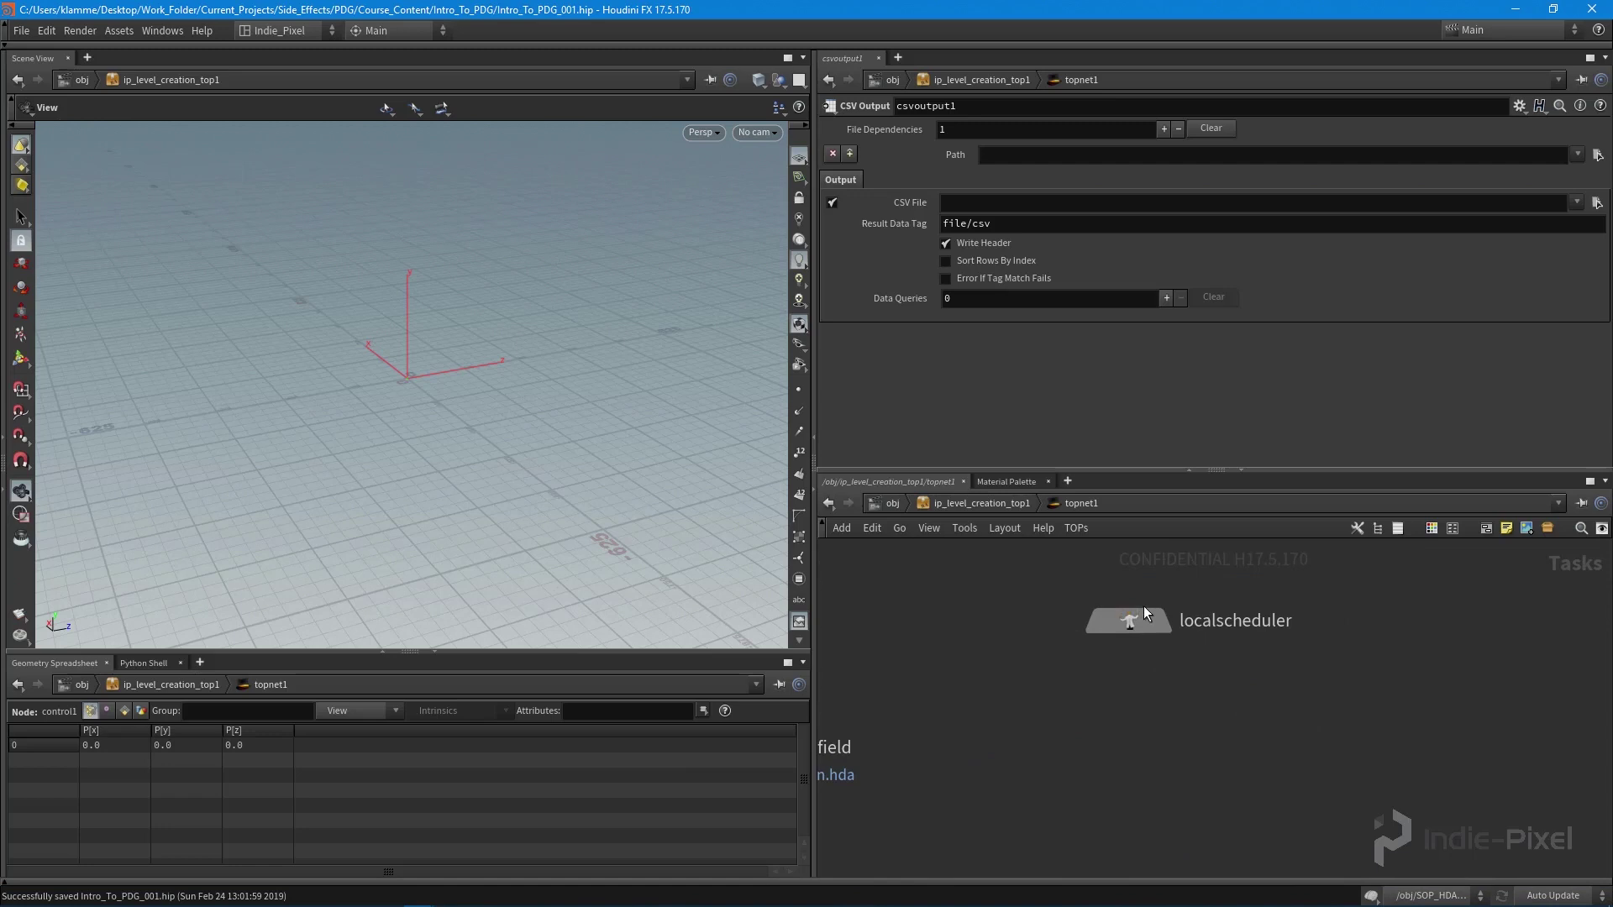
pyautogui.click(1138, 617)
pyautogui.moveTo(1042, 155); pyautogui.dragTo(941, 155)
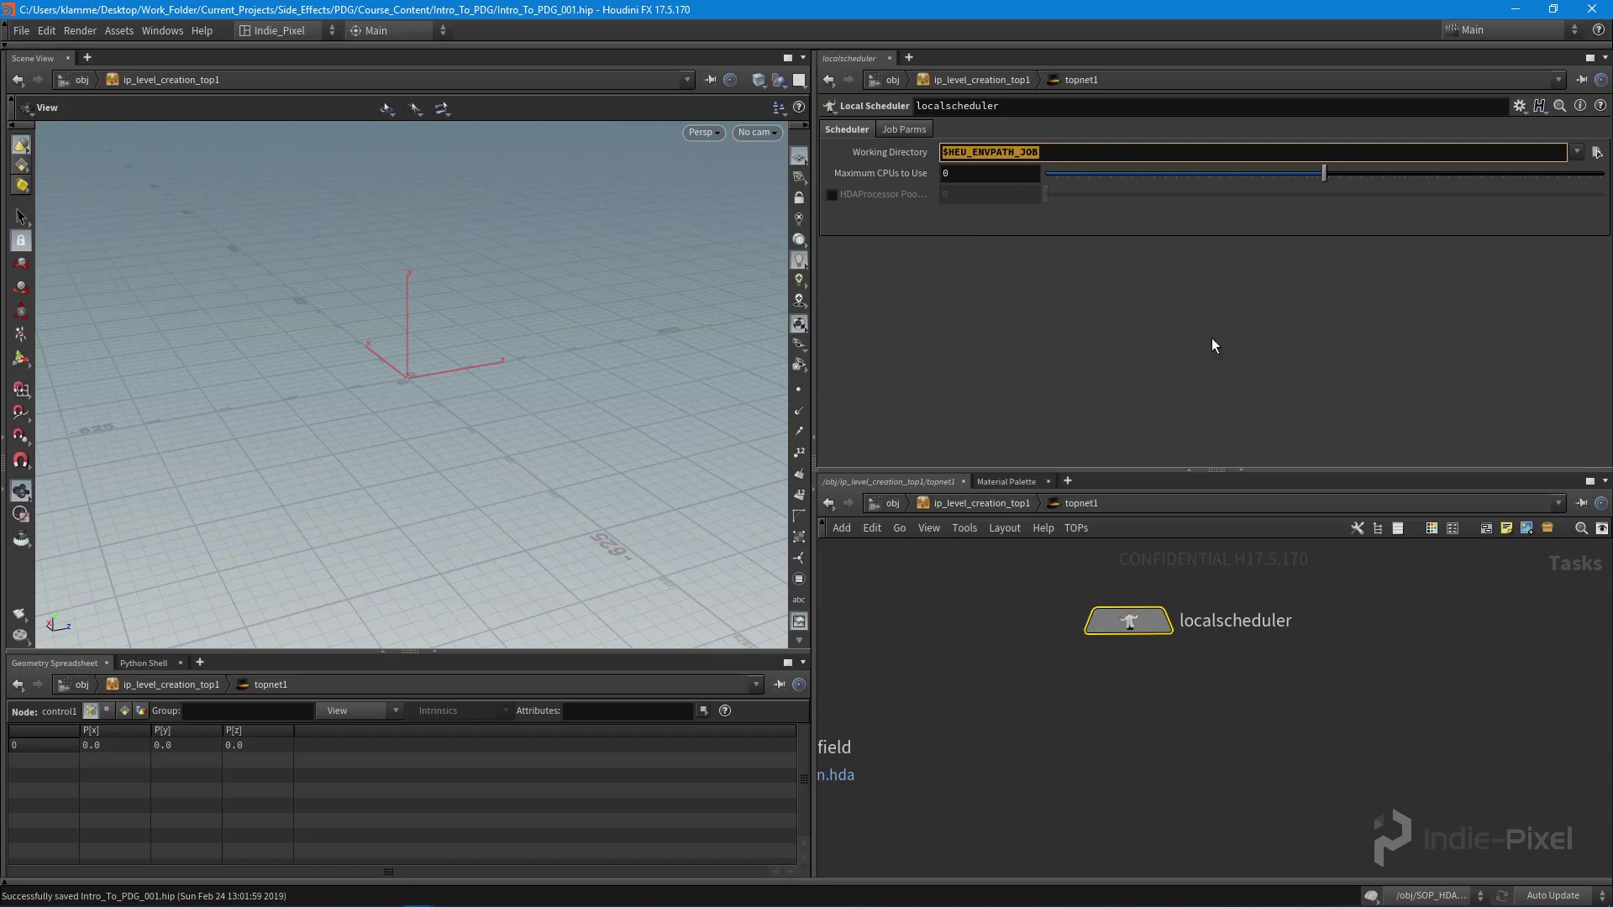
# Step: Set the CSV File path of csvoutput1 to $PDG_DIR/csv/foliage.csv
pyautogui.scroll(-5, 1307, 692)
pyautogui.moveTo(1274, 639); pyautogui.dragTo(1247, 507, button='middle')
pyautogui.scroll(5, 1246, 508)
pyautogui.click(1217, 763)
pyautogui.click(1007, 207)
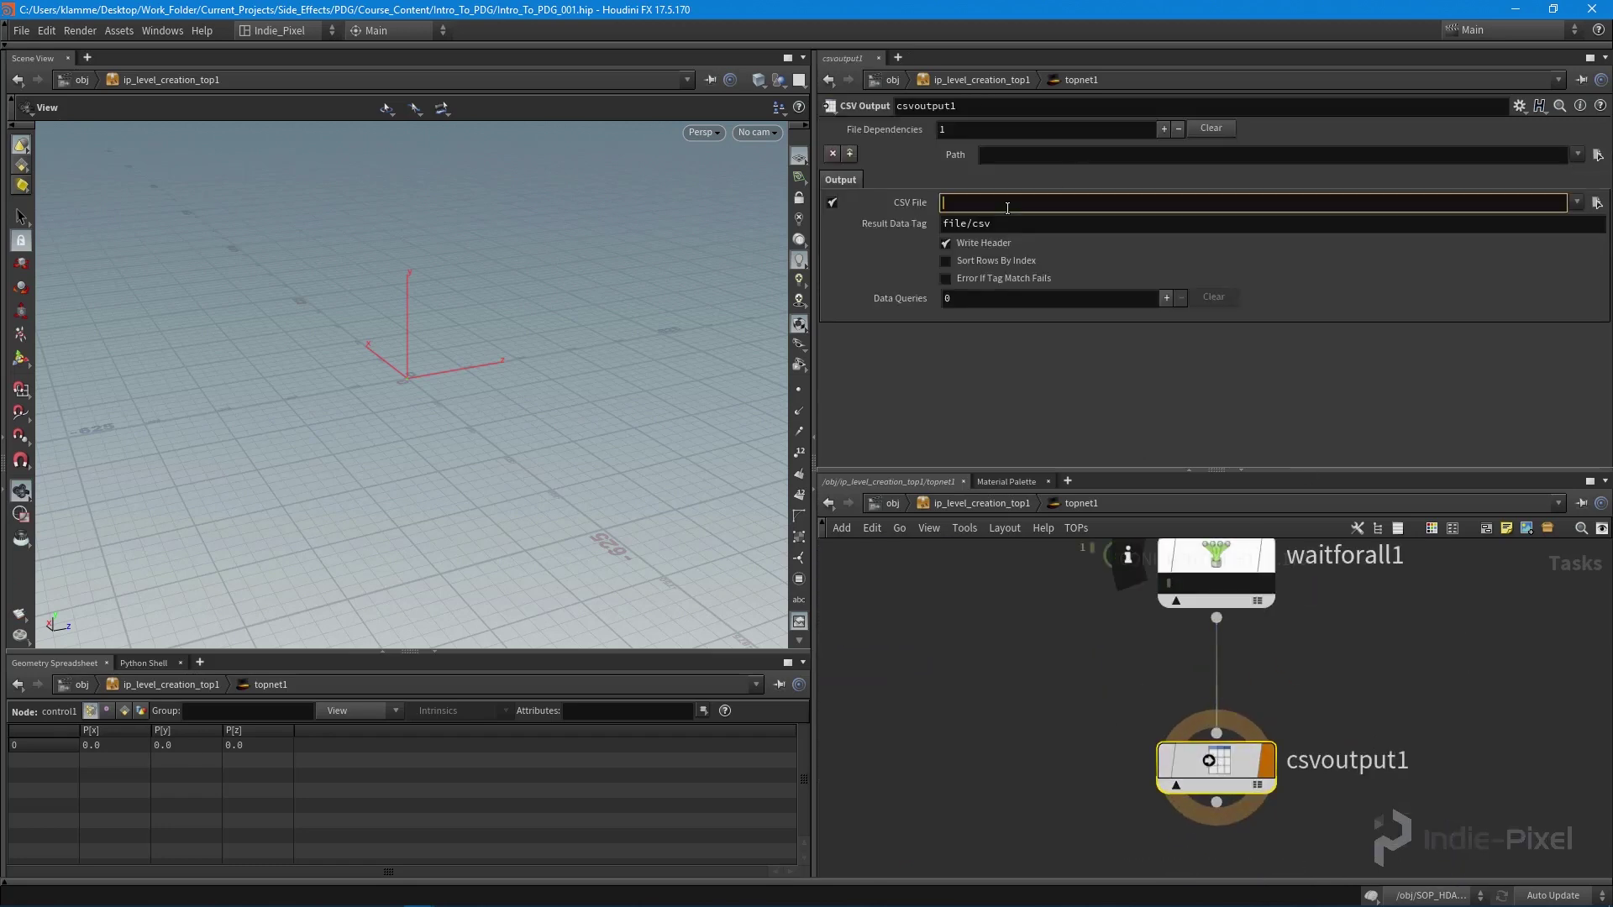
pyautogui.write('$PDG')
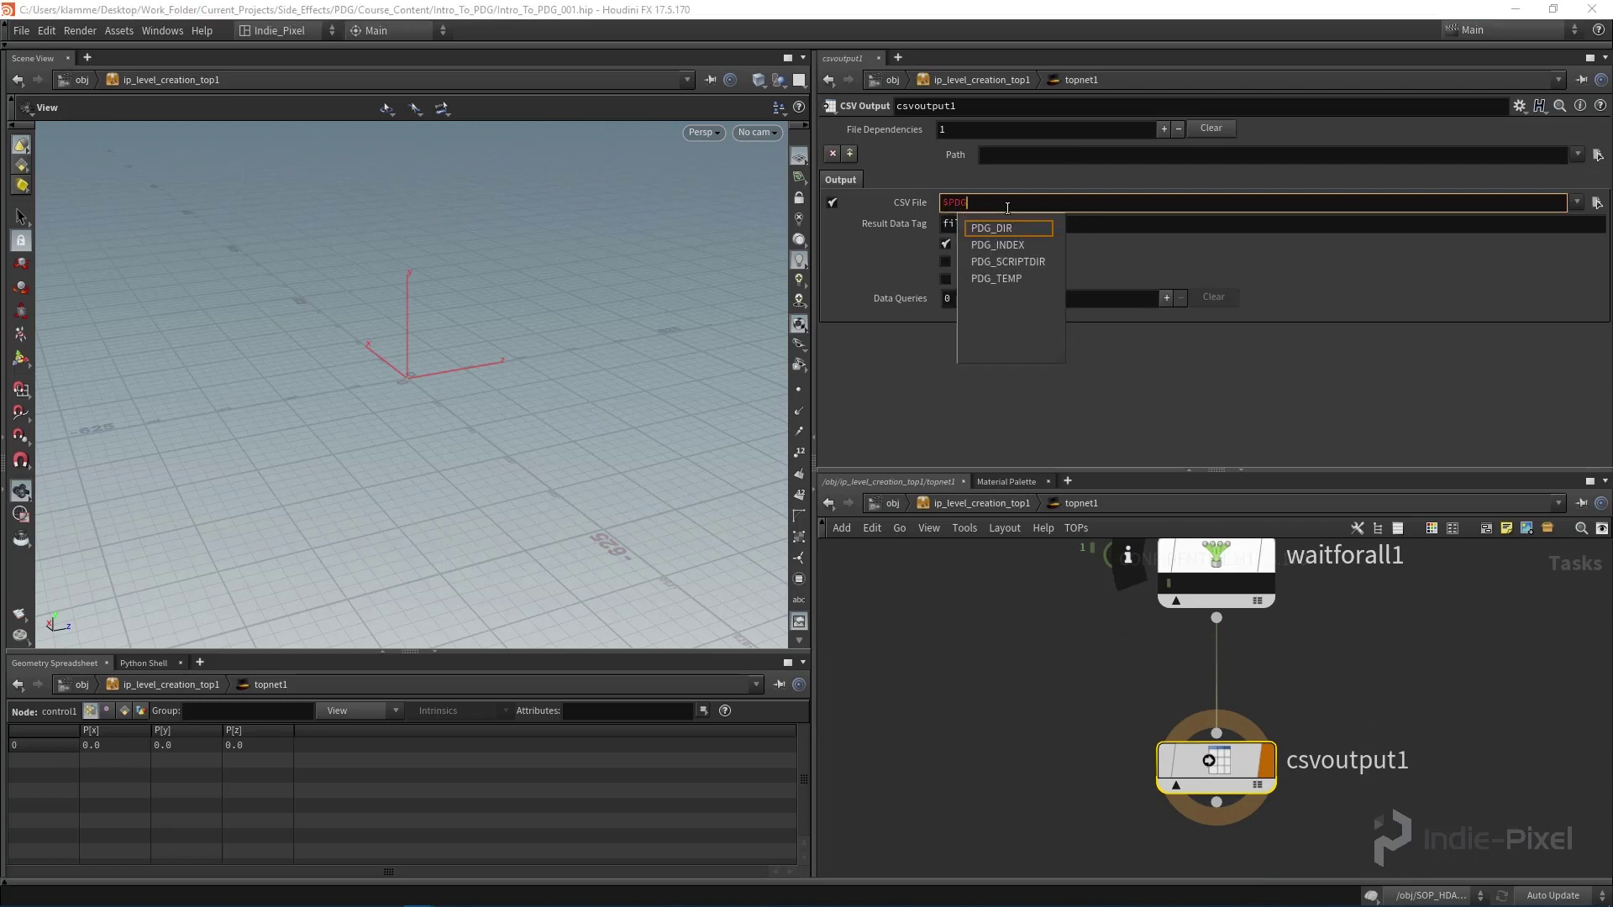
pyautogui.press('Tab')
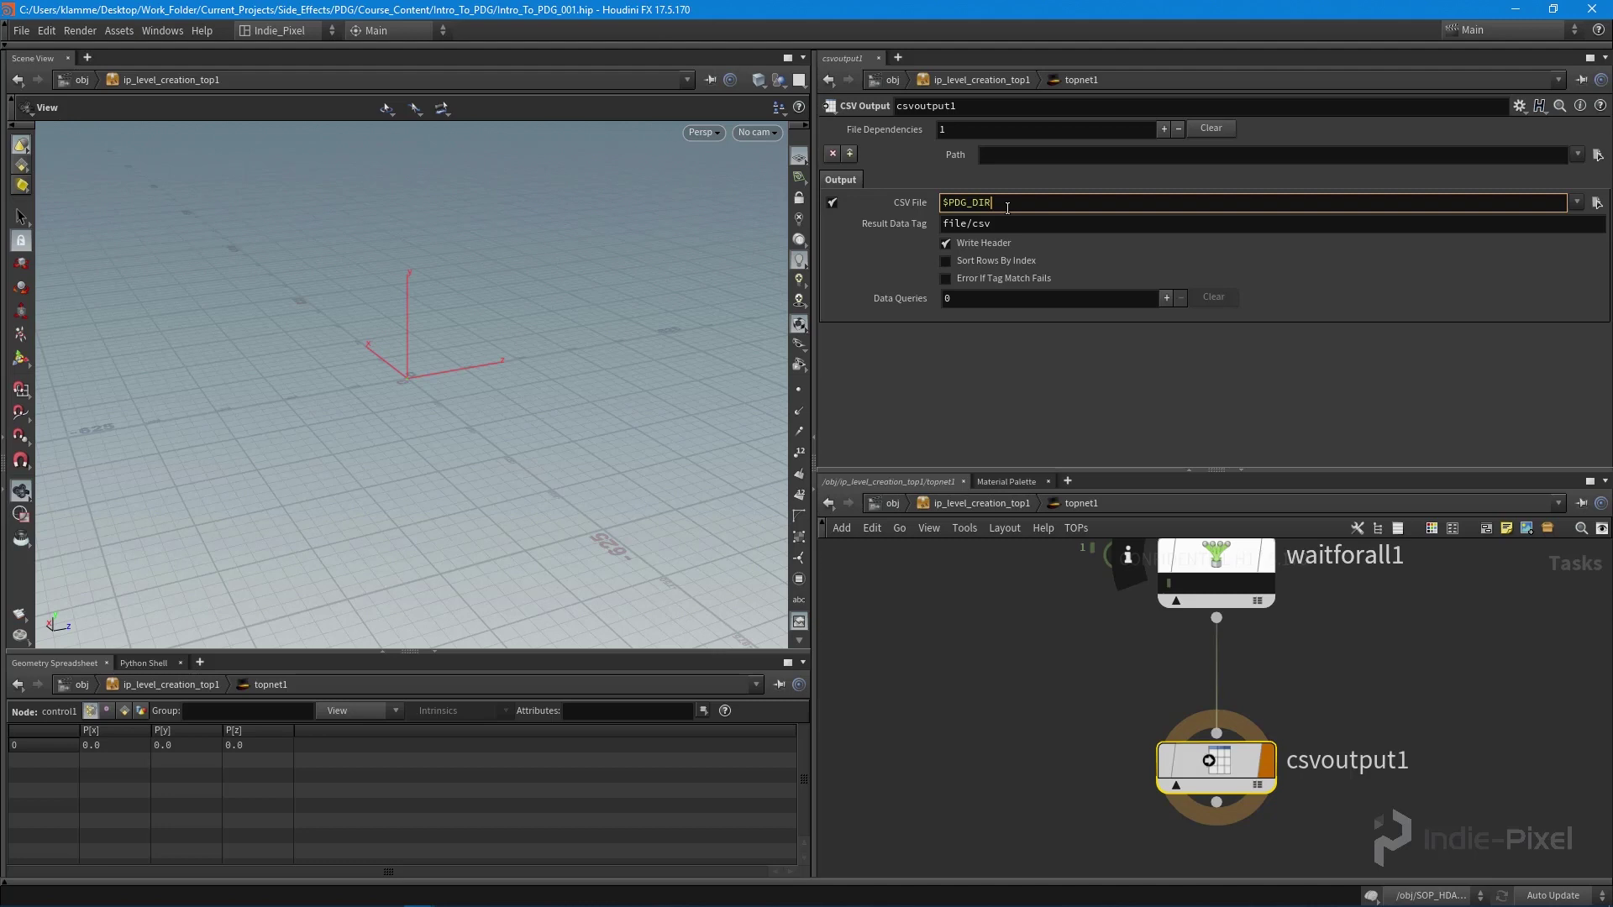
pyautogui.write('/csv/foliage.csv')
pyautogui.press('Return')
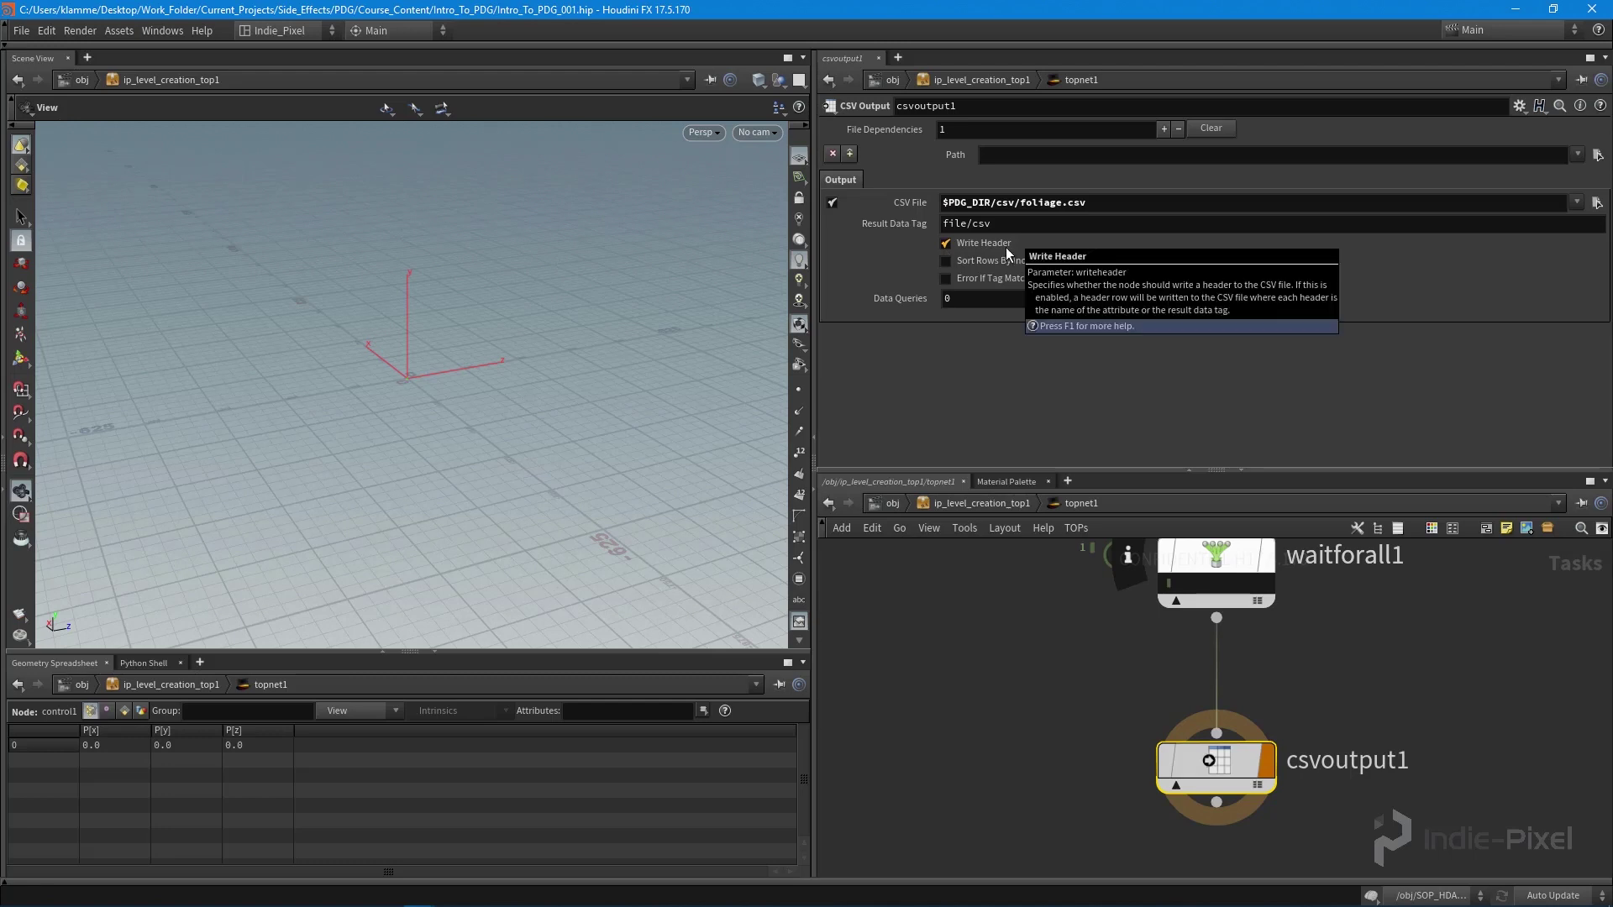
# Step: Add one data query to csvoutput1 with the attribute name / result tag file
pyautogui.moveTo(1282, 471); pyautogui.dragTo(1283, 421)
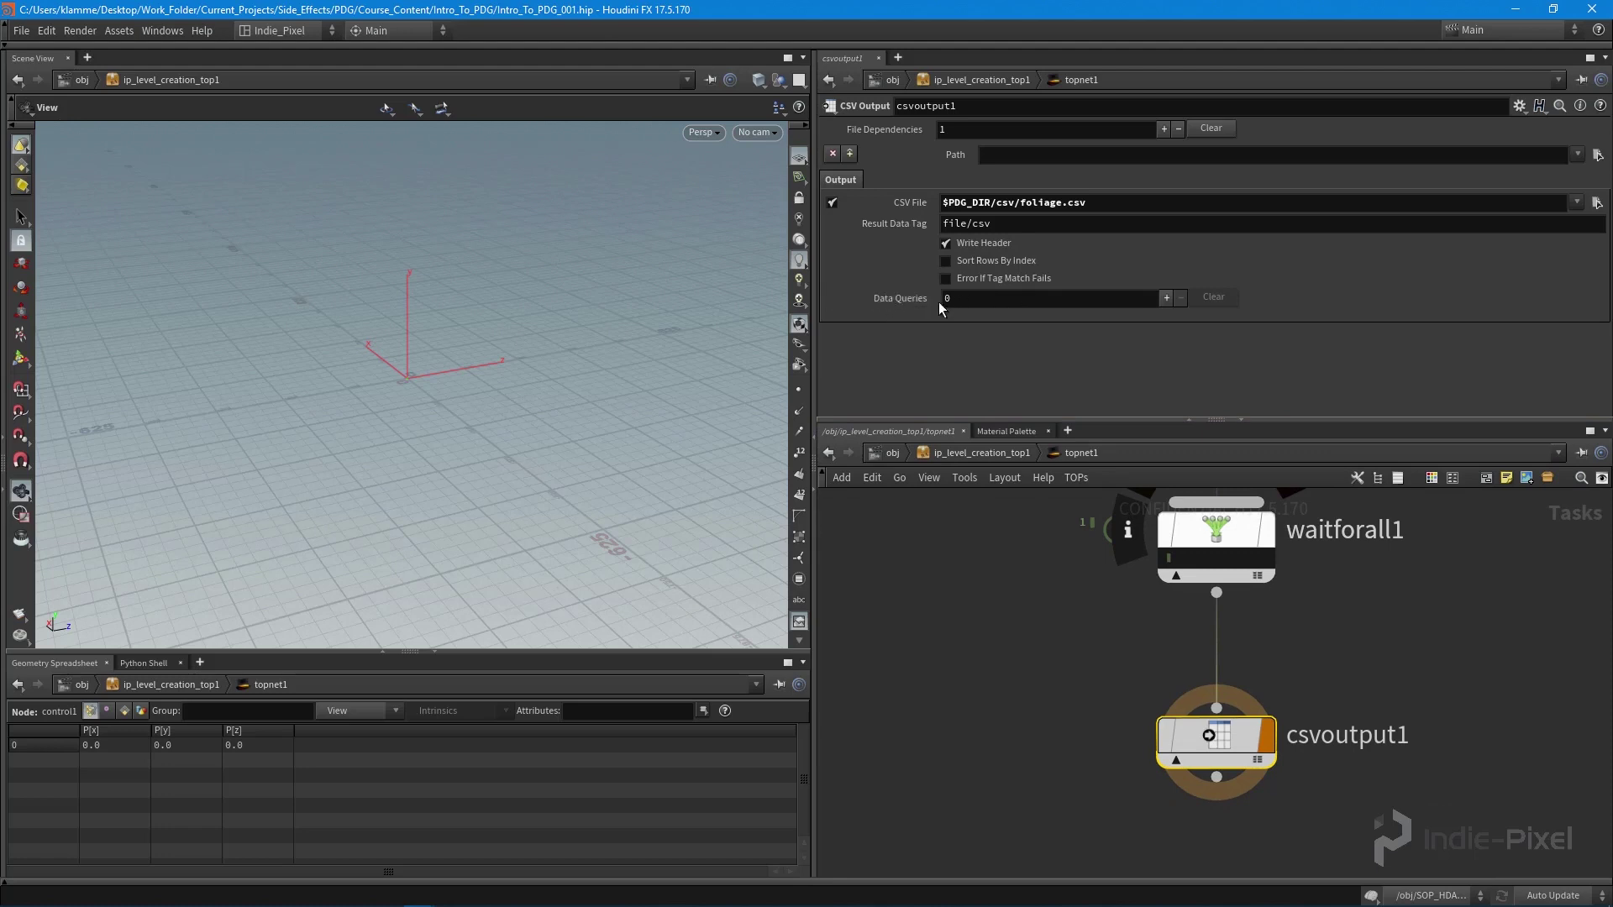
pyautogui.click(1165, 298)
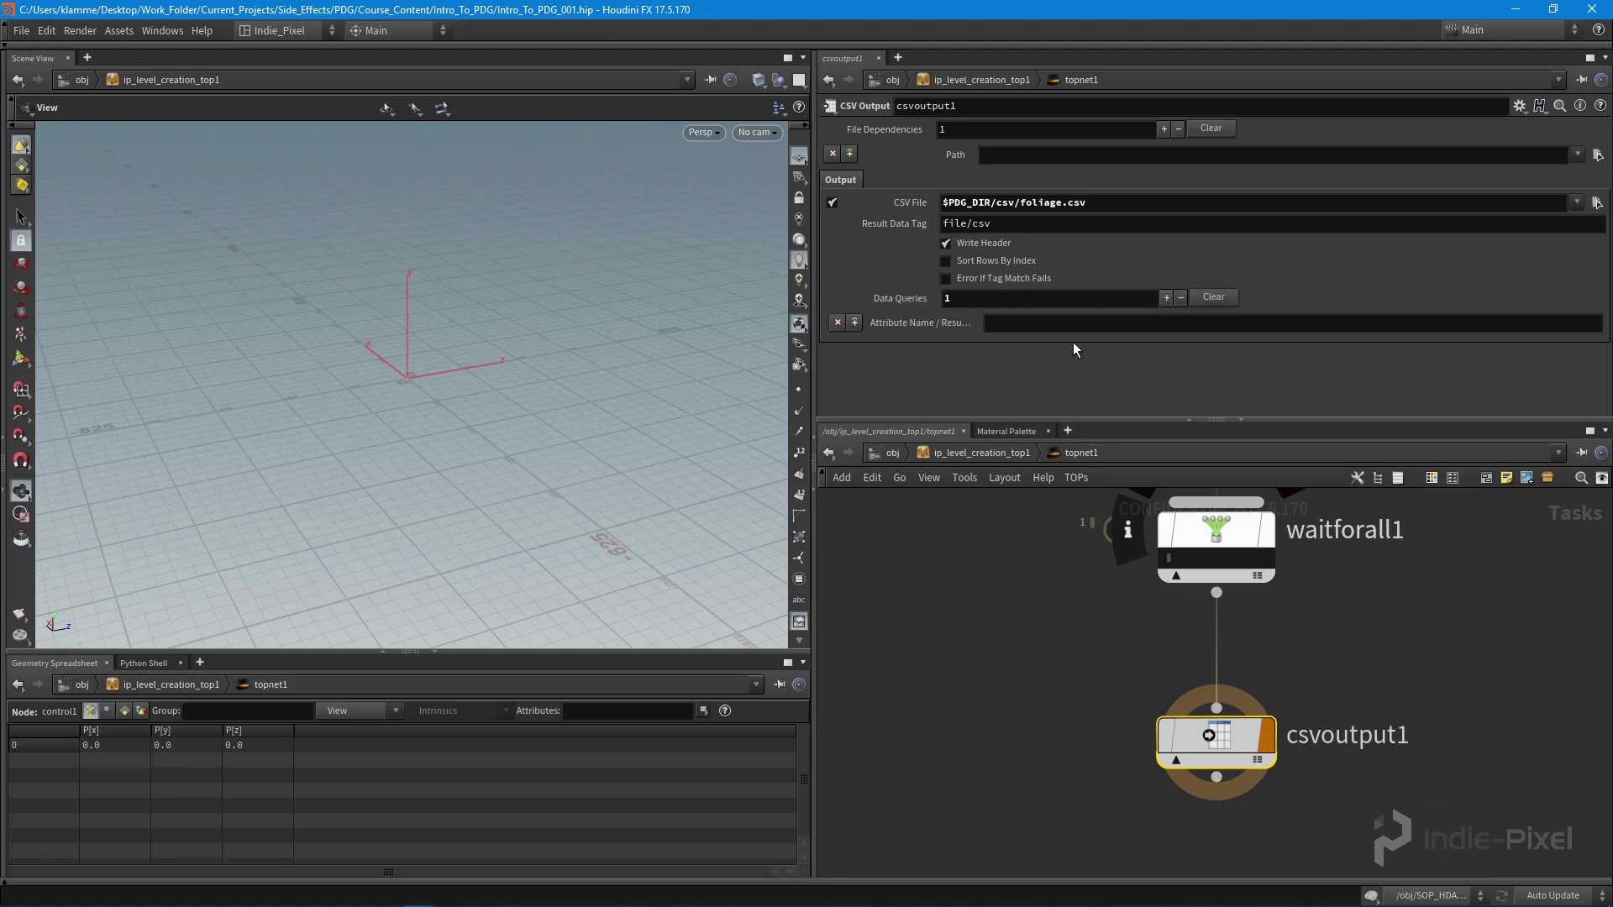
pyautogui.click(1043, 327)
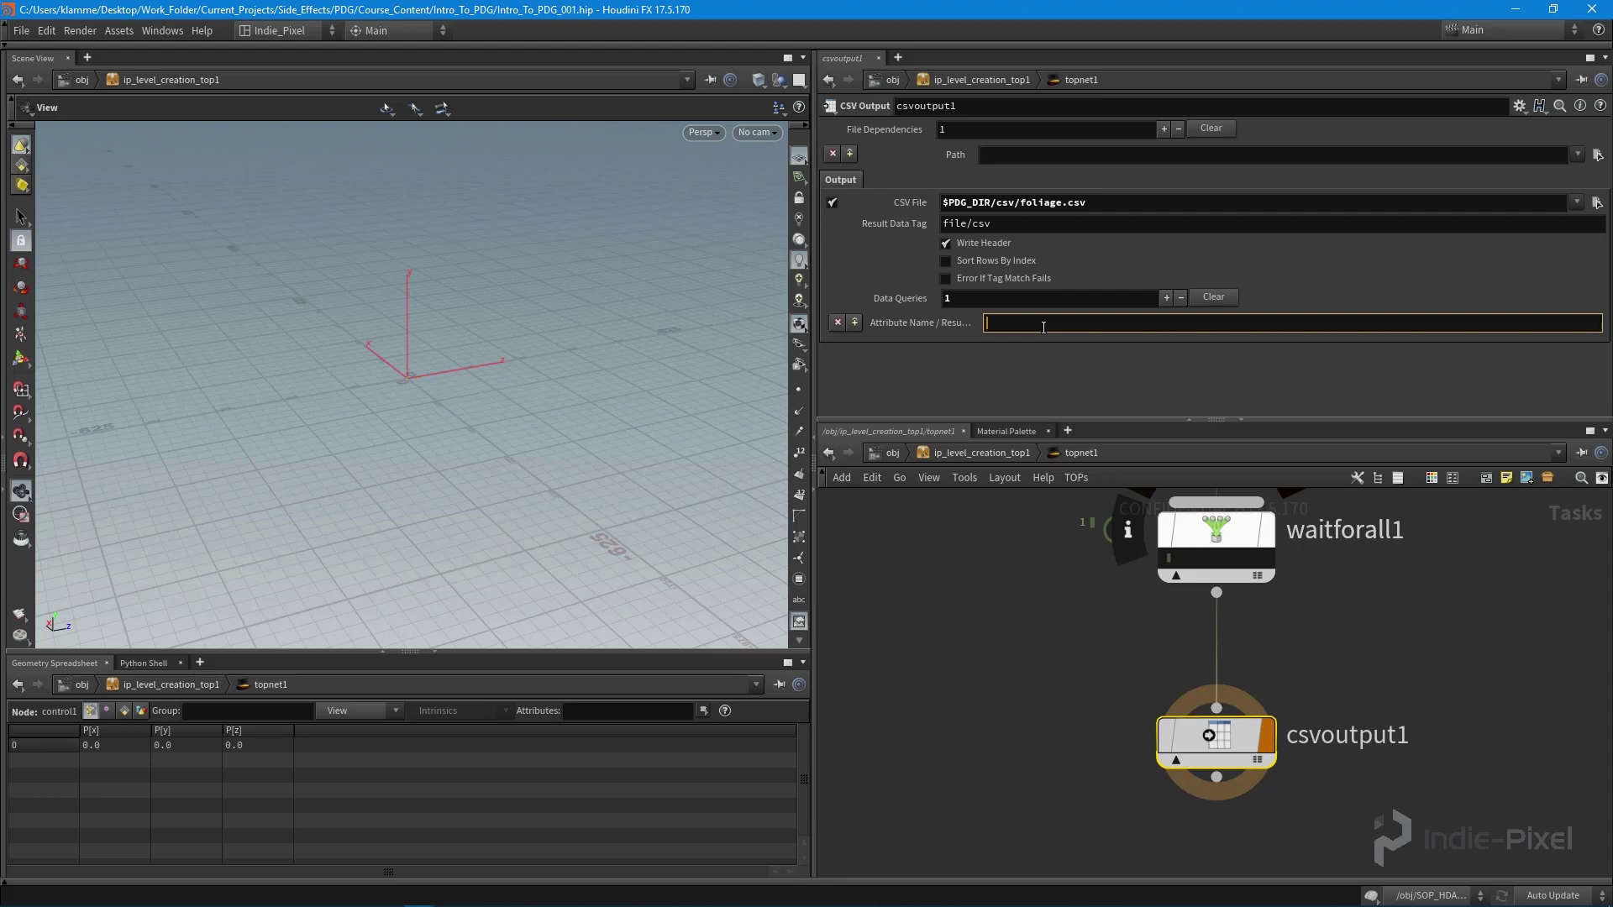
pyautogui.write('file')
pyautogui.press('Return')
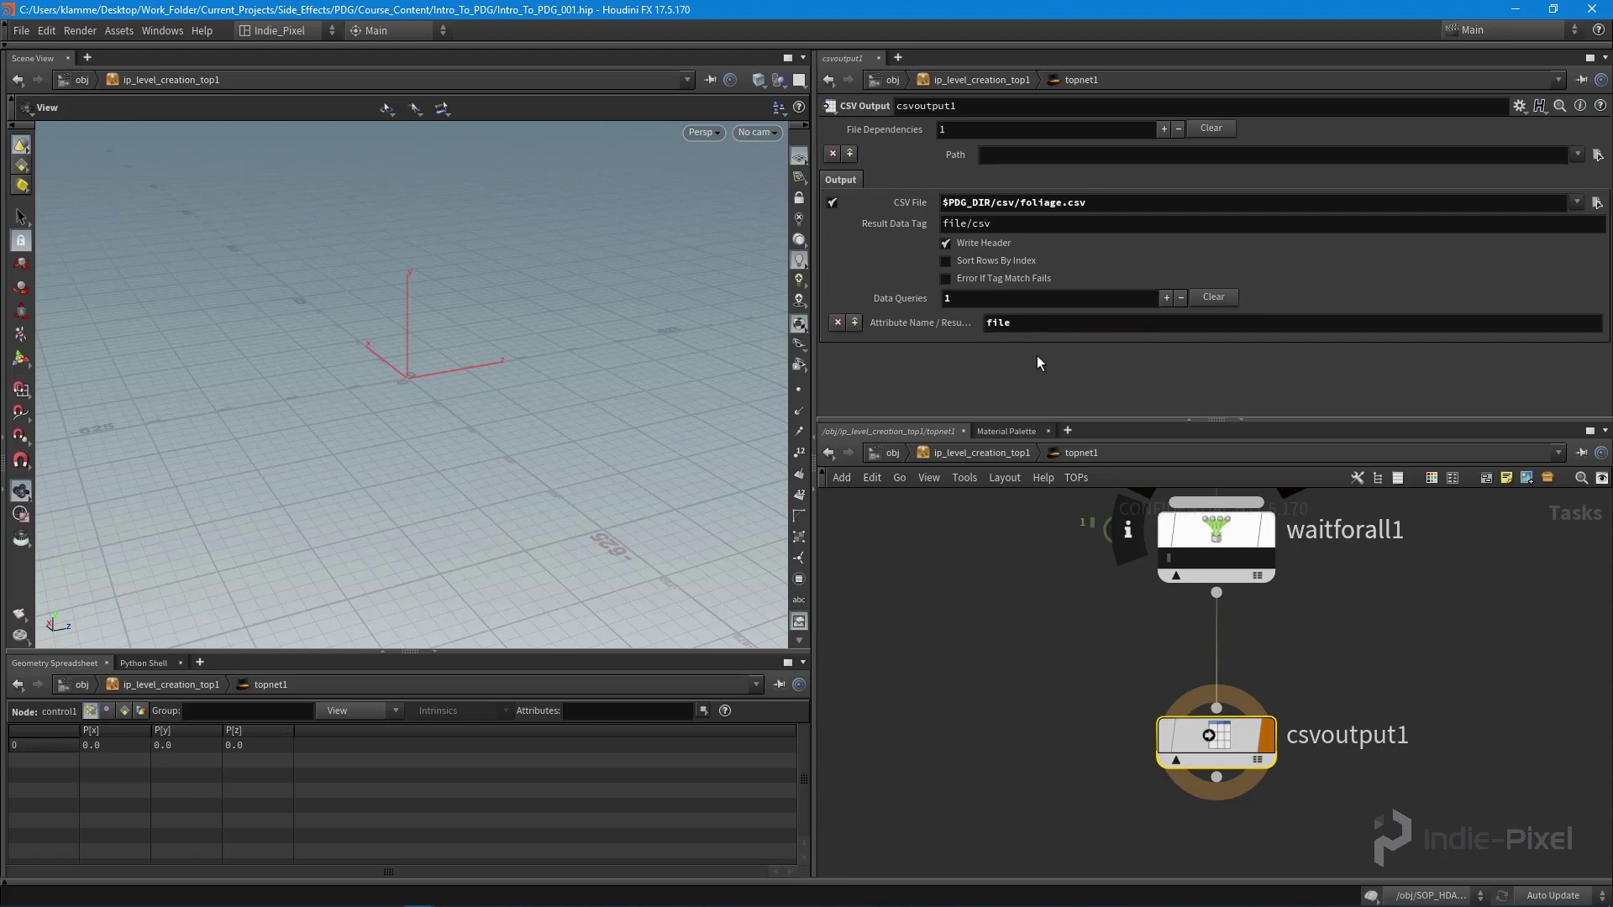
# Step: Read the explanation of the attribute name / result tag and check the result tags on the waitforall1 work item's outputs
pyautogui.moveTo(946, 330)
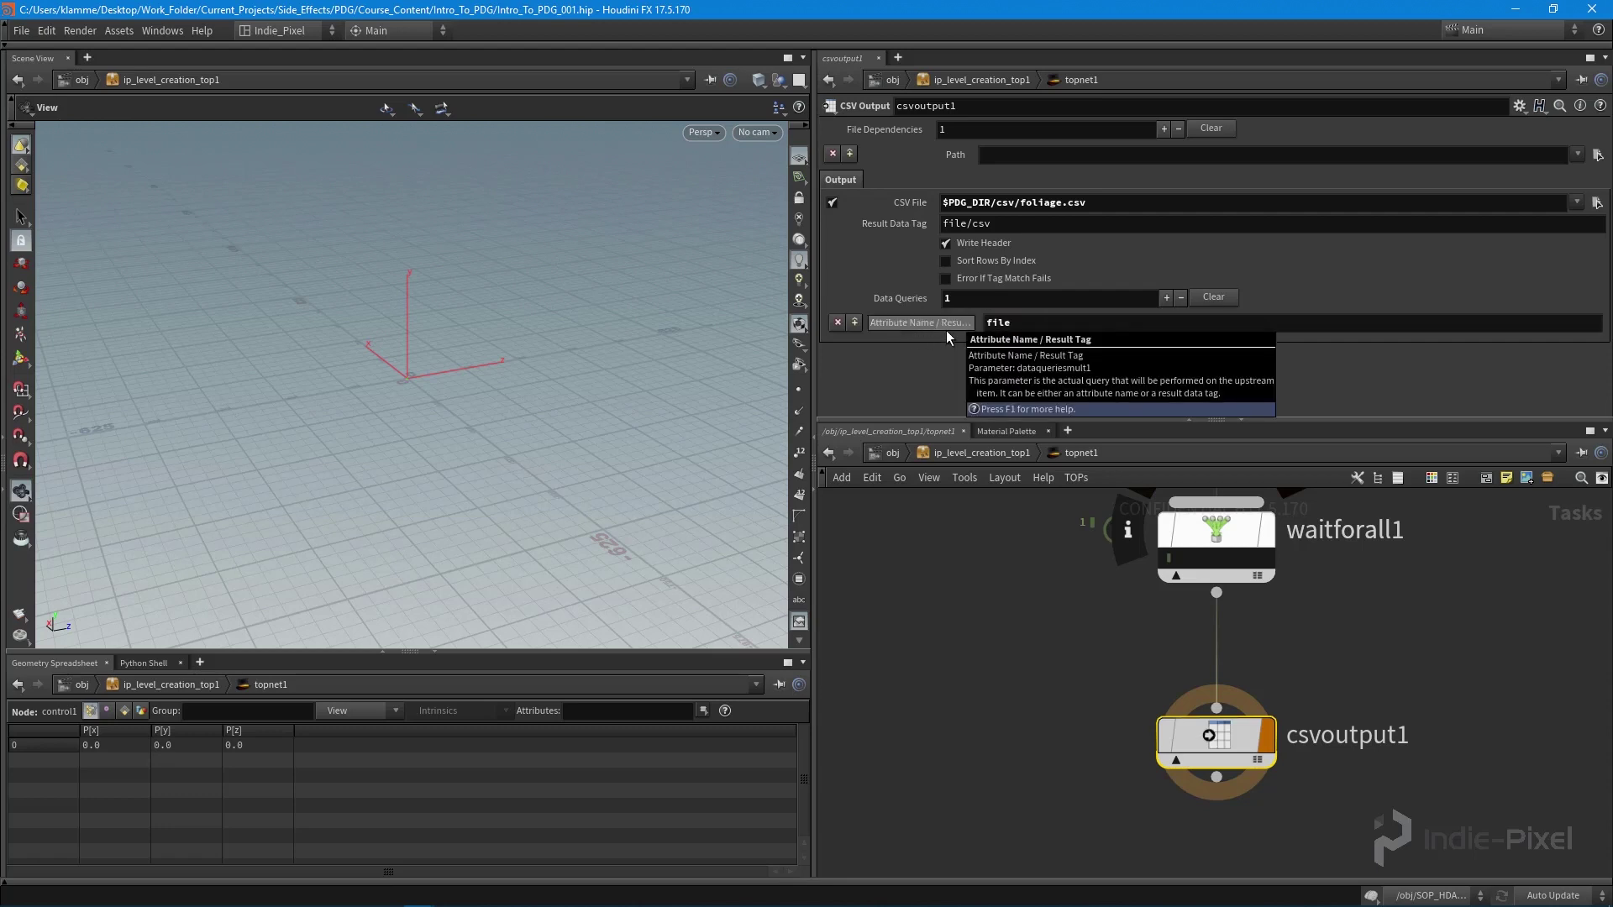
pyautogui.click(1173, 556)
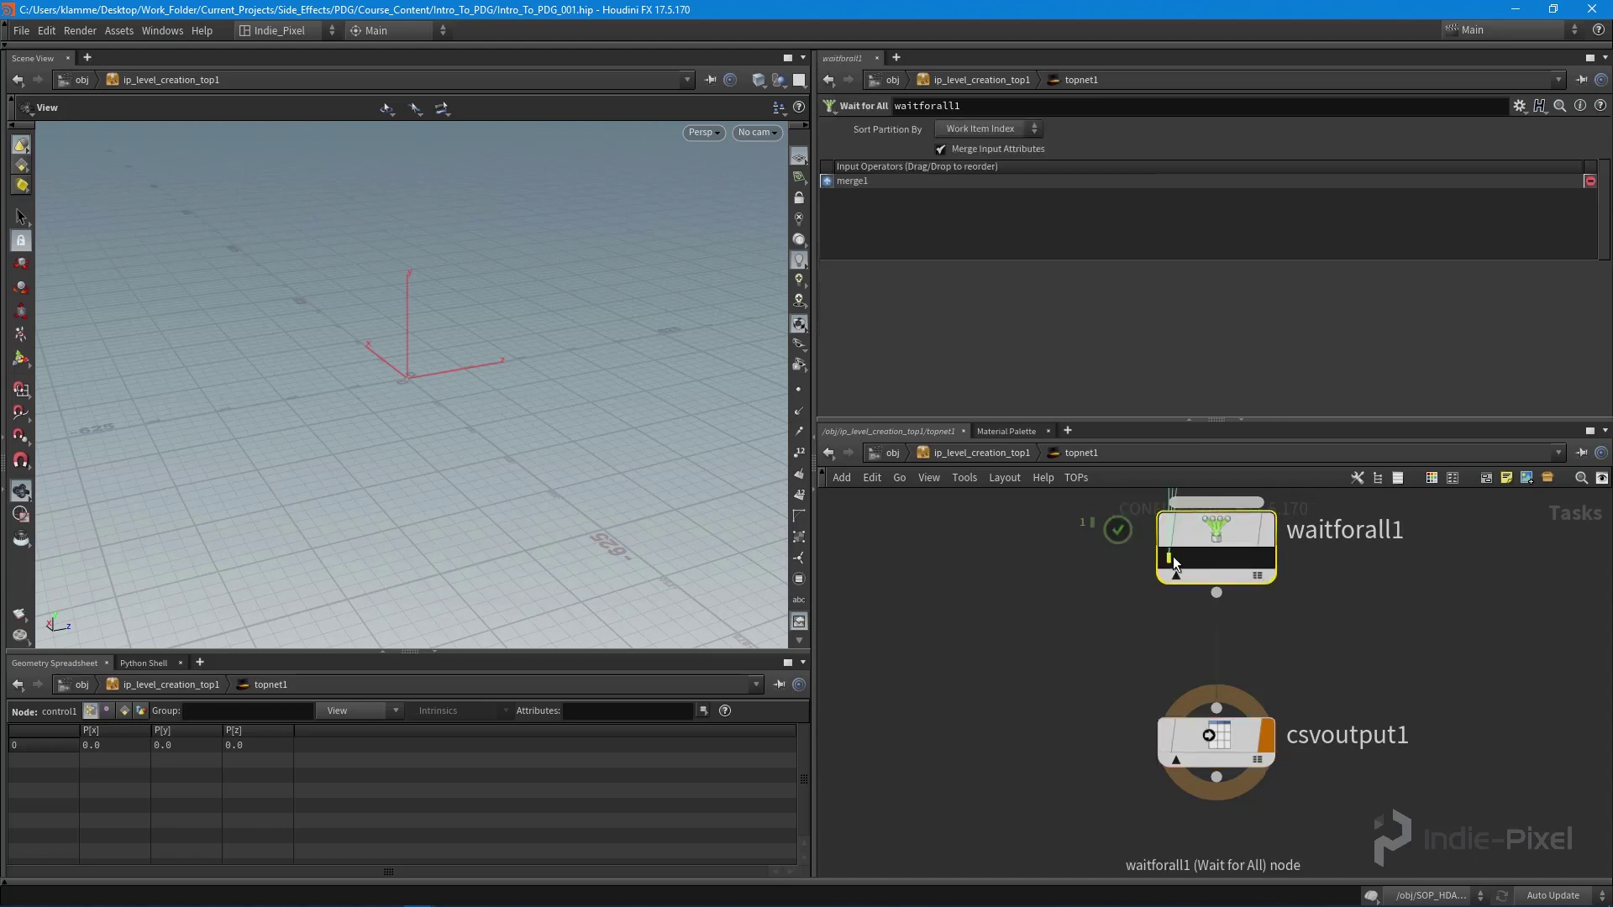
pyautogui.click(1173, 557)
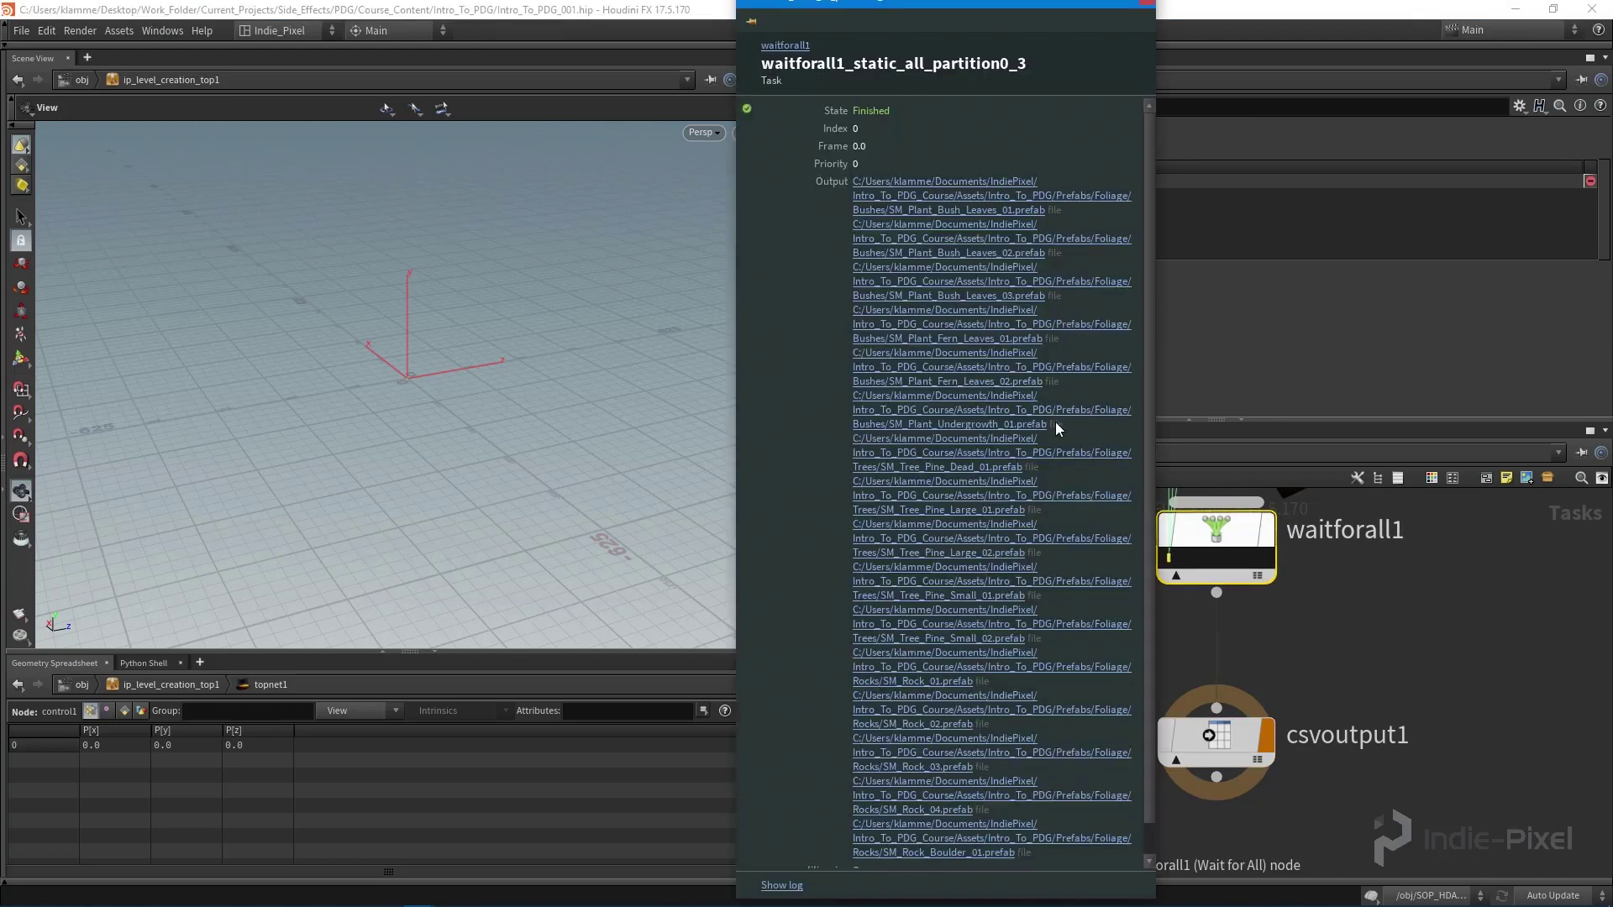
pyautogui.click(1148, 3)
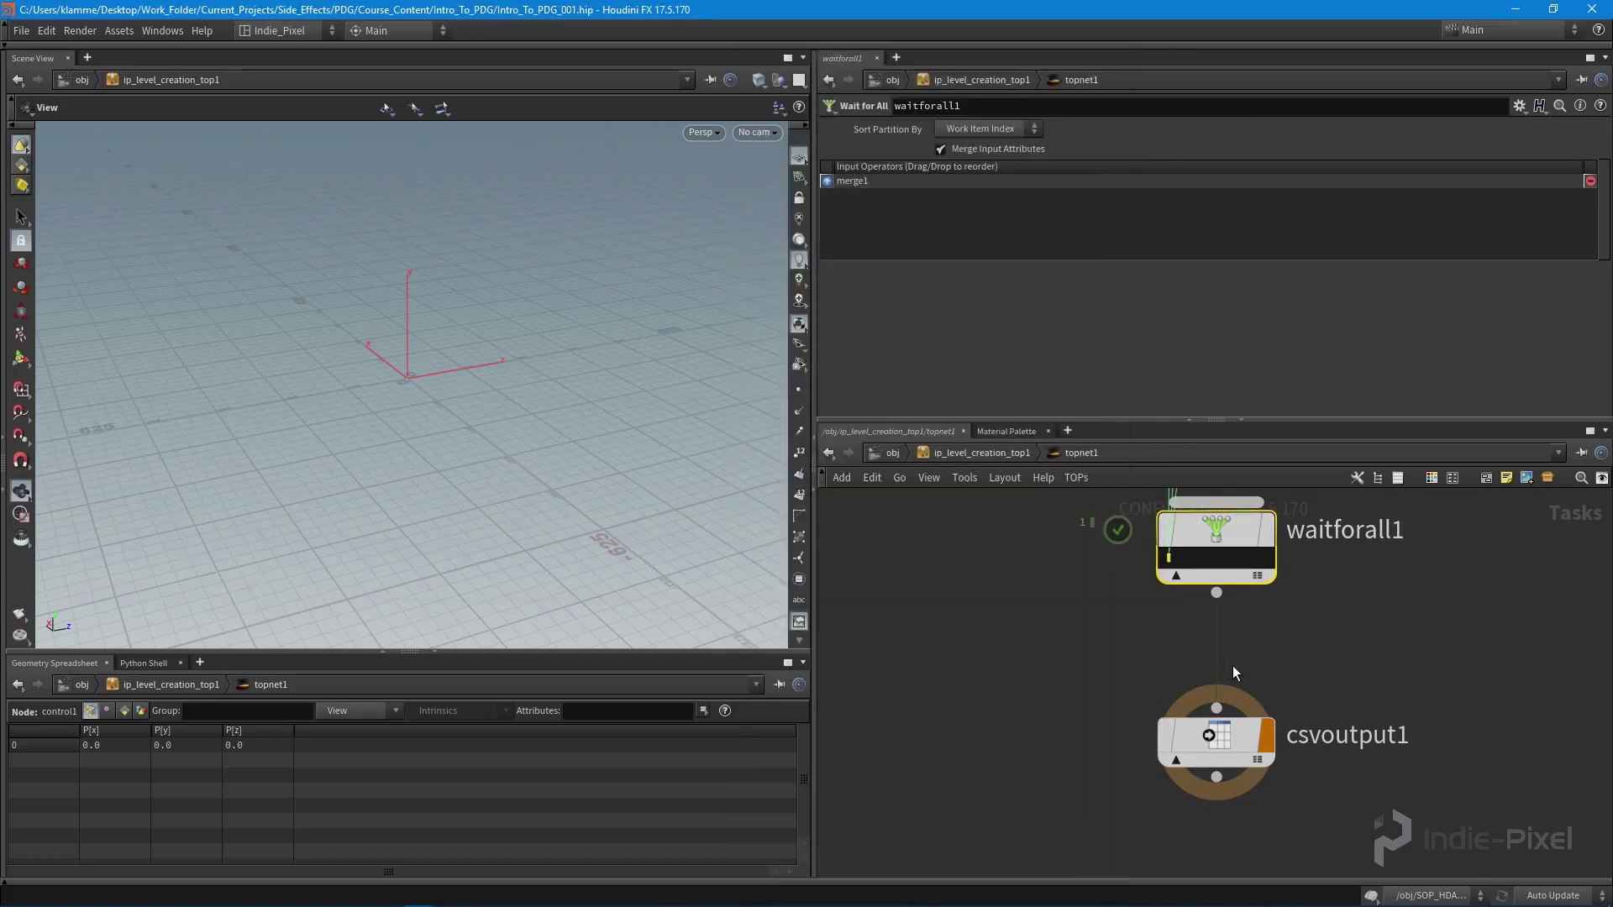
# Step: Dirty and cook the output node csvoutput1
pyautogui.scroll(-3, 1379, 675)
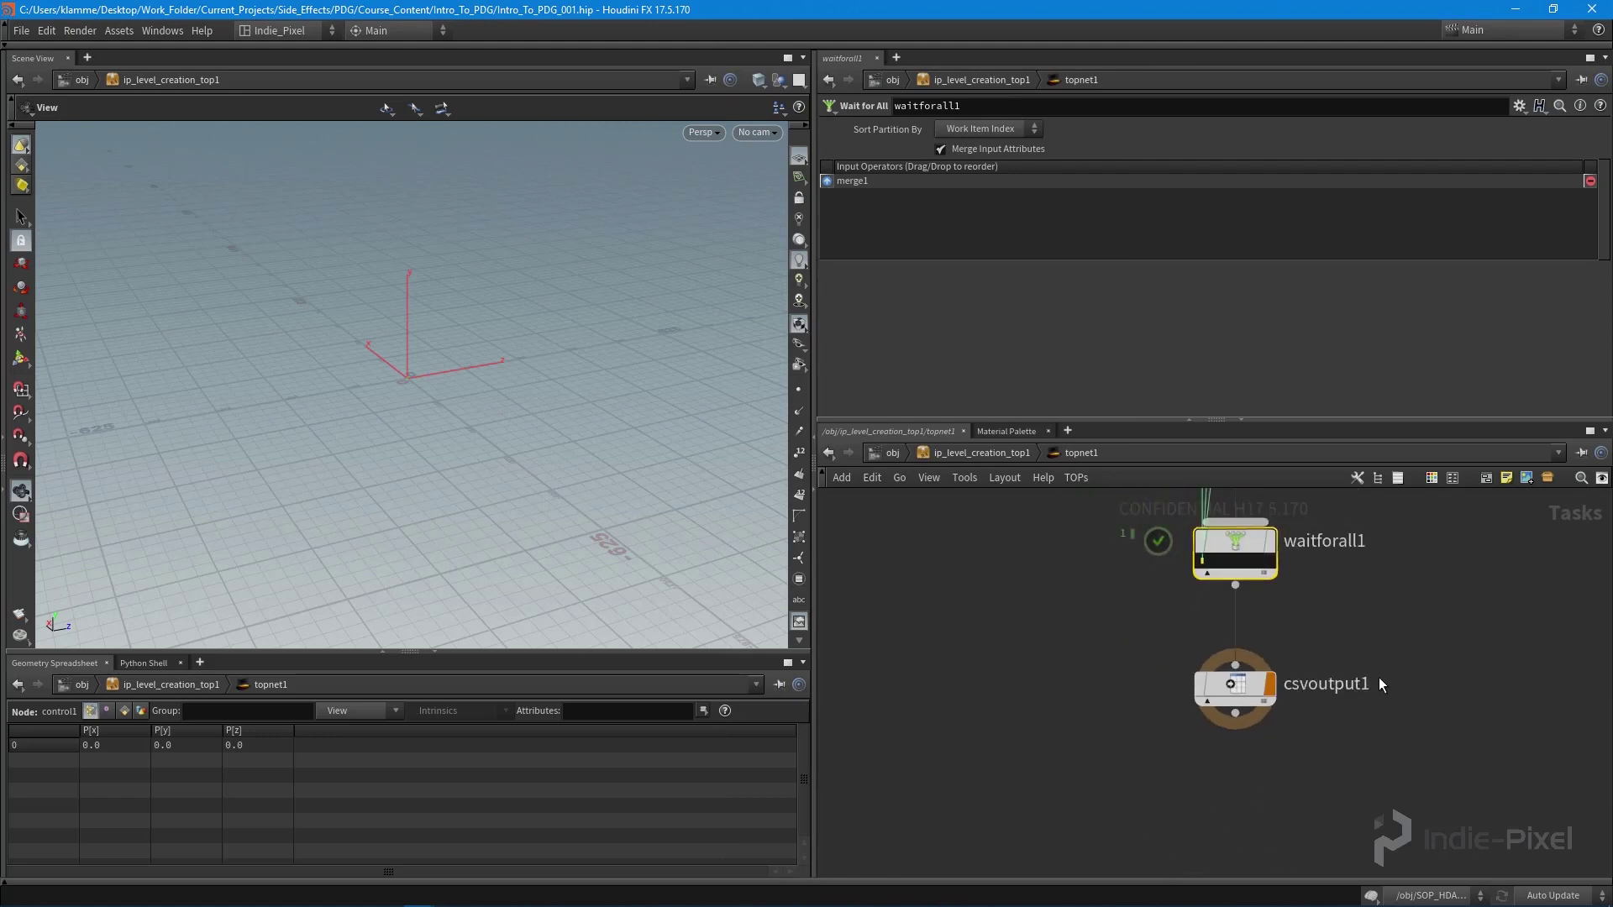
pyautogui.scroll(3, 1378, 677)
pyautogui.rightClick(1176, 685)
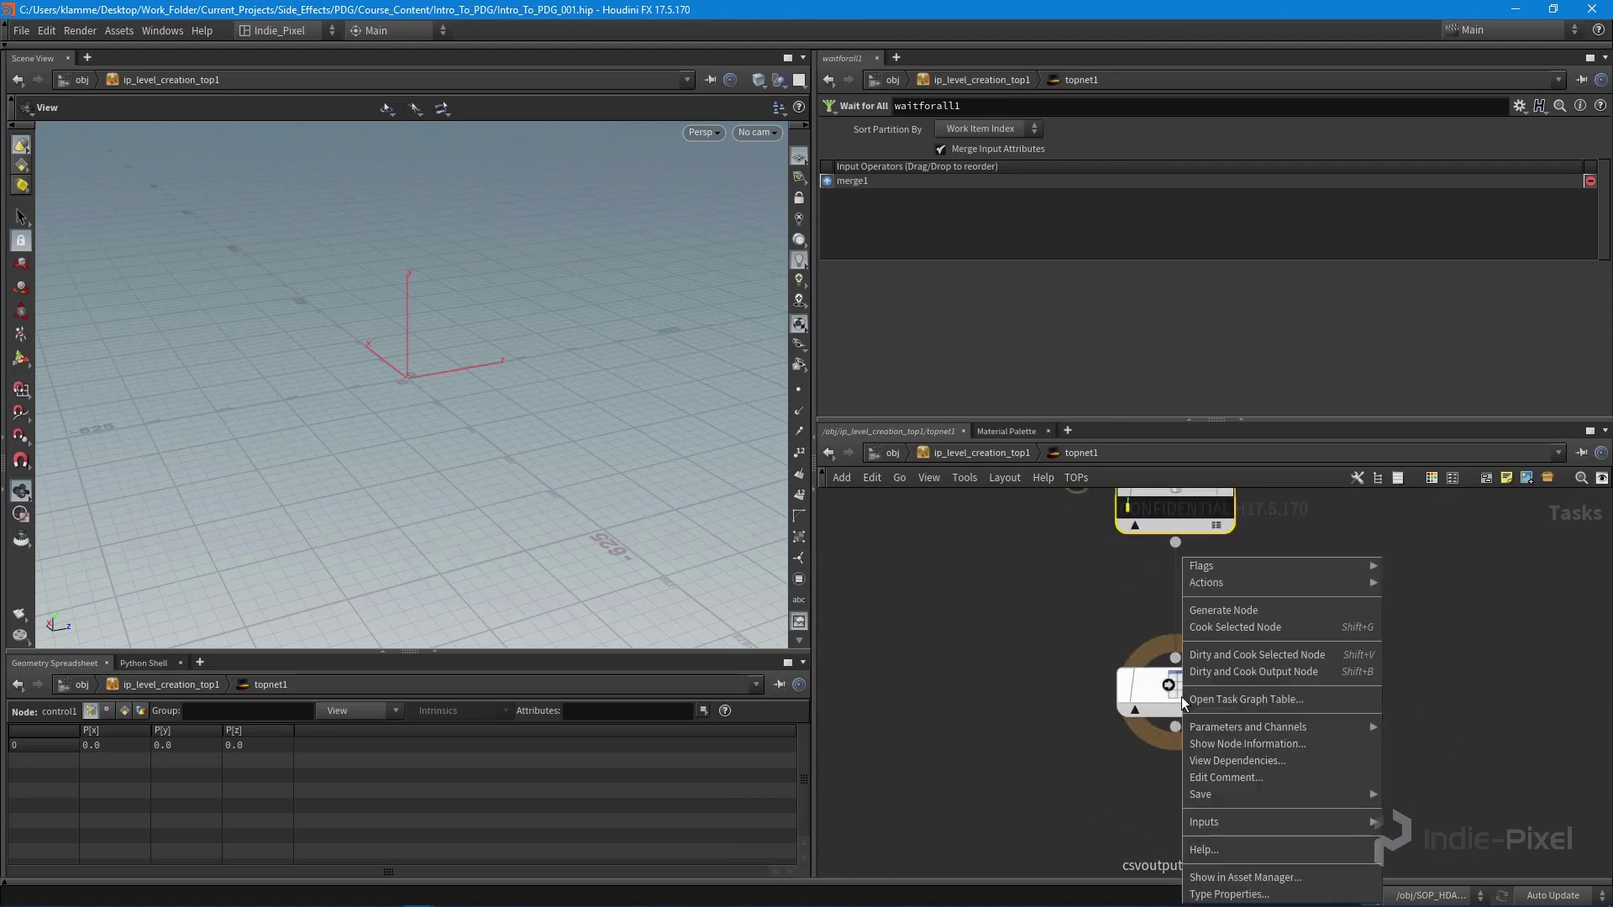
pyautogui.click(1226, 672)
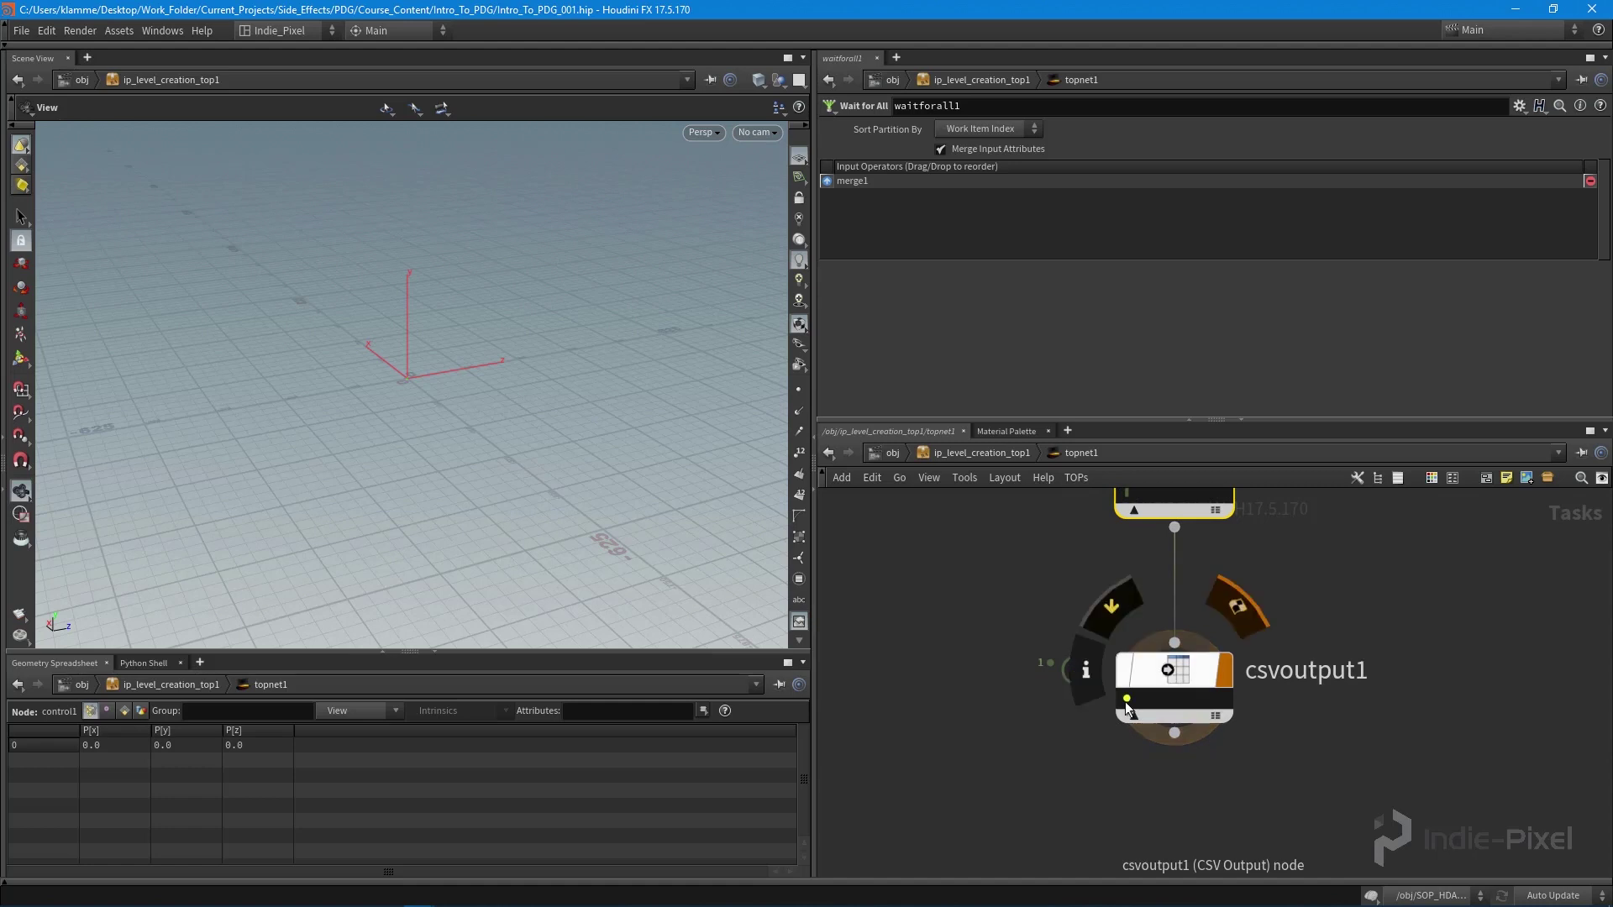
# Step: Open the csvoutput1 work item's foliage.csv output in Excel, review the prefab paths, and close it
pyautogui.click(1127, 699)
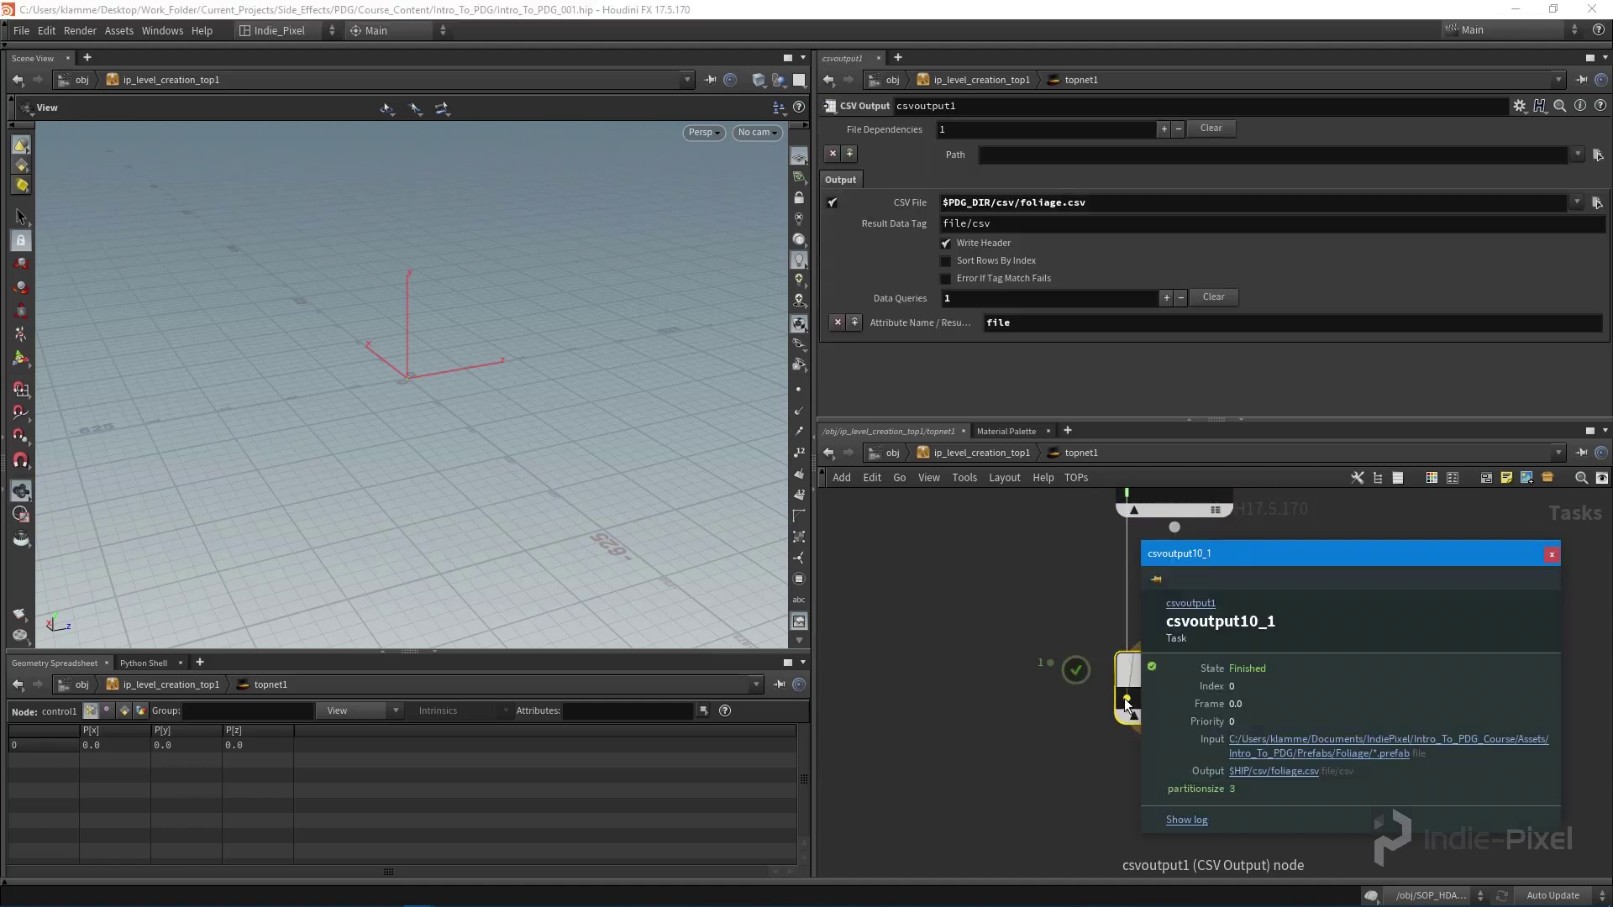
pyautogui.click(1275, 773)
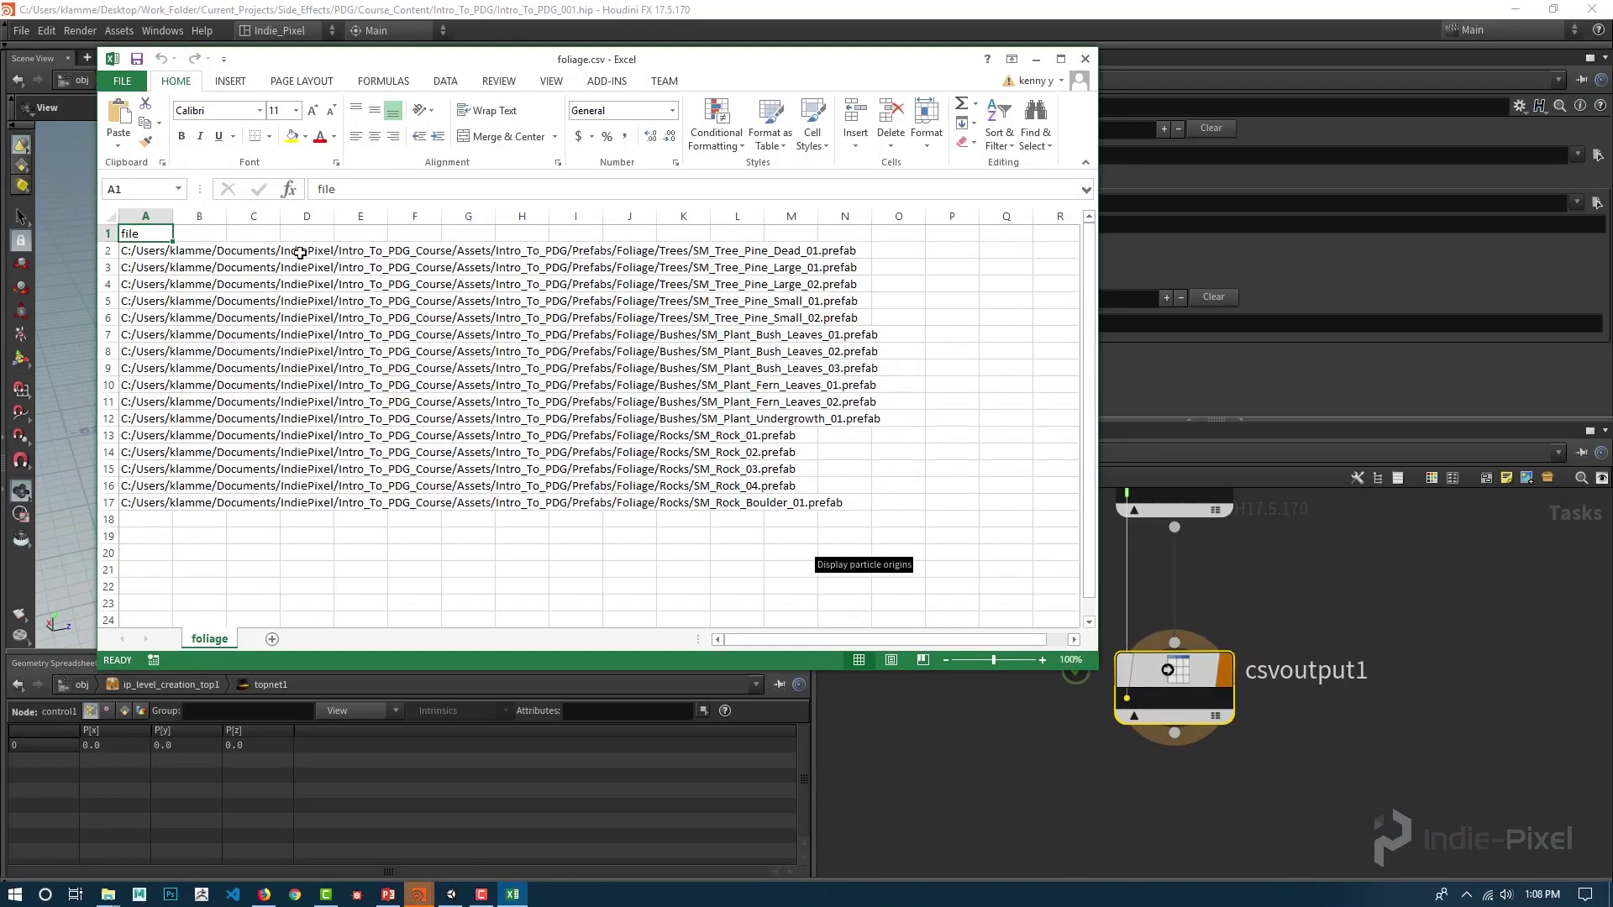
pyautogui.moveTo(1098, 378); pyautogui.dragTo(1270, 378)
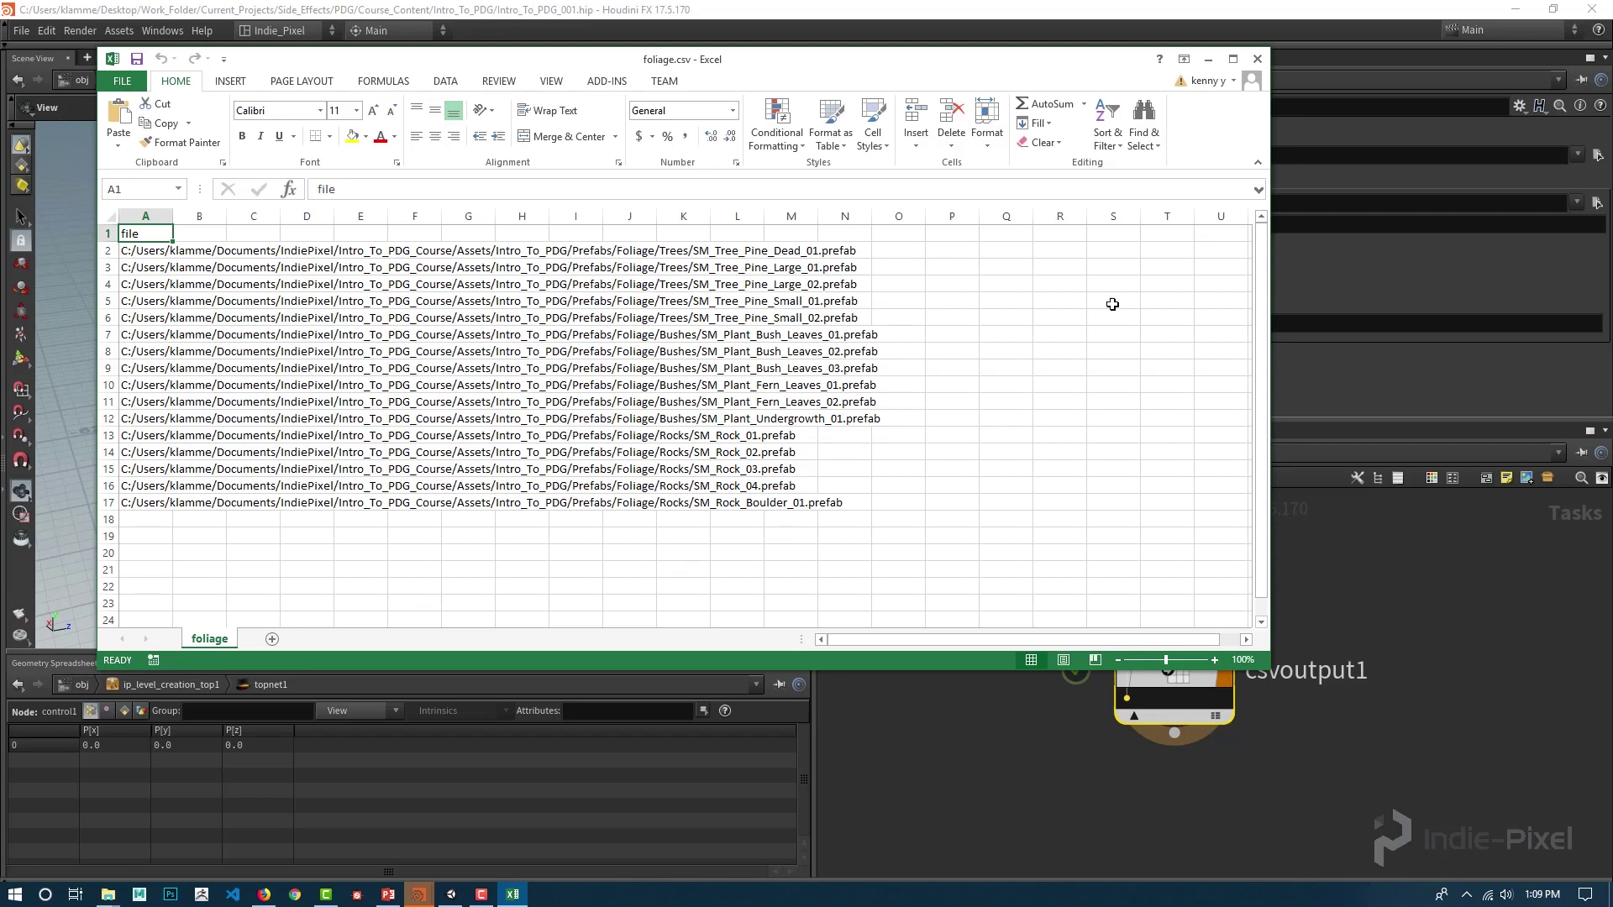
pyautogui.click(1258, 59)
# Step: Move the six foliage nodes, from the file patterns to csvoutput1, up together beside the terrain node chain
pyautogui.press('h')
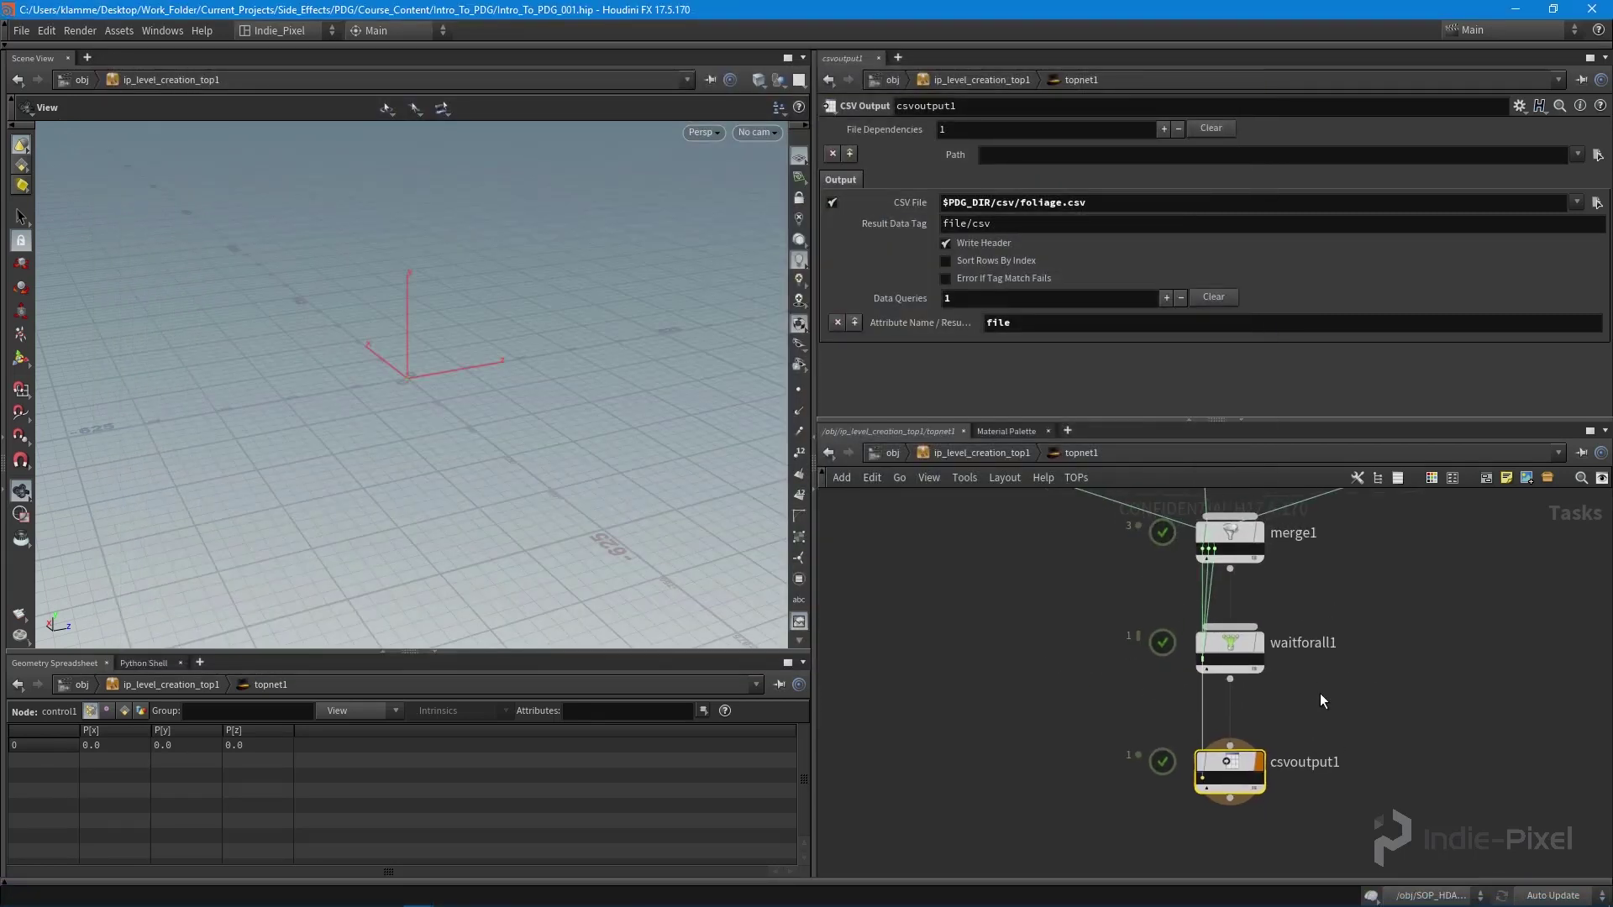
pyautogui.scroll(-3, 1323, 697)
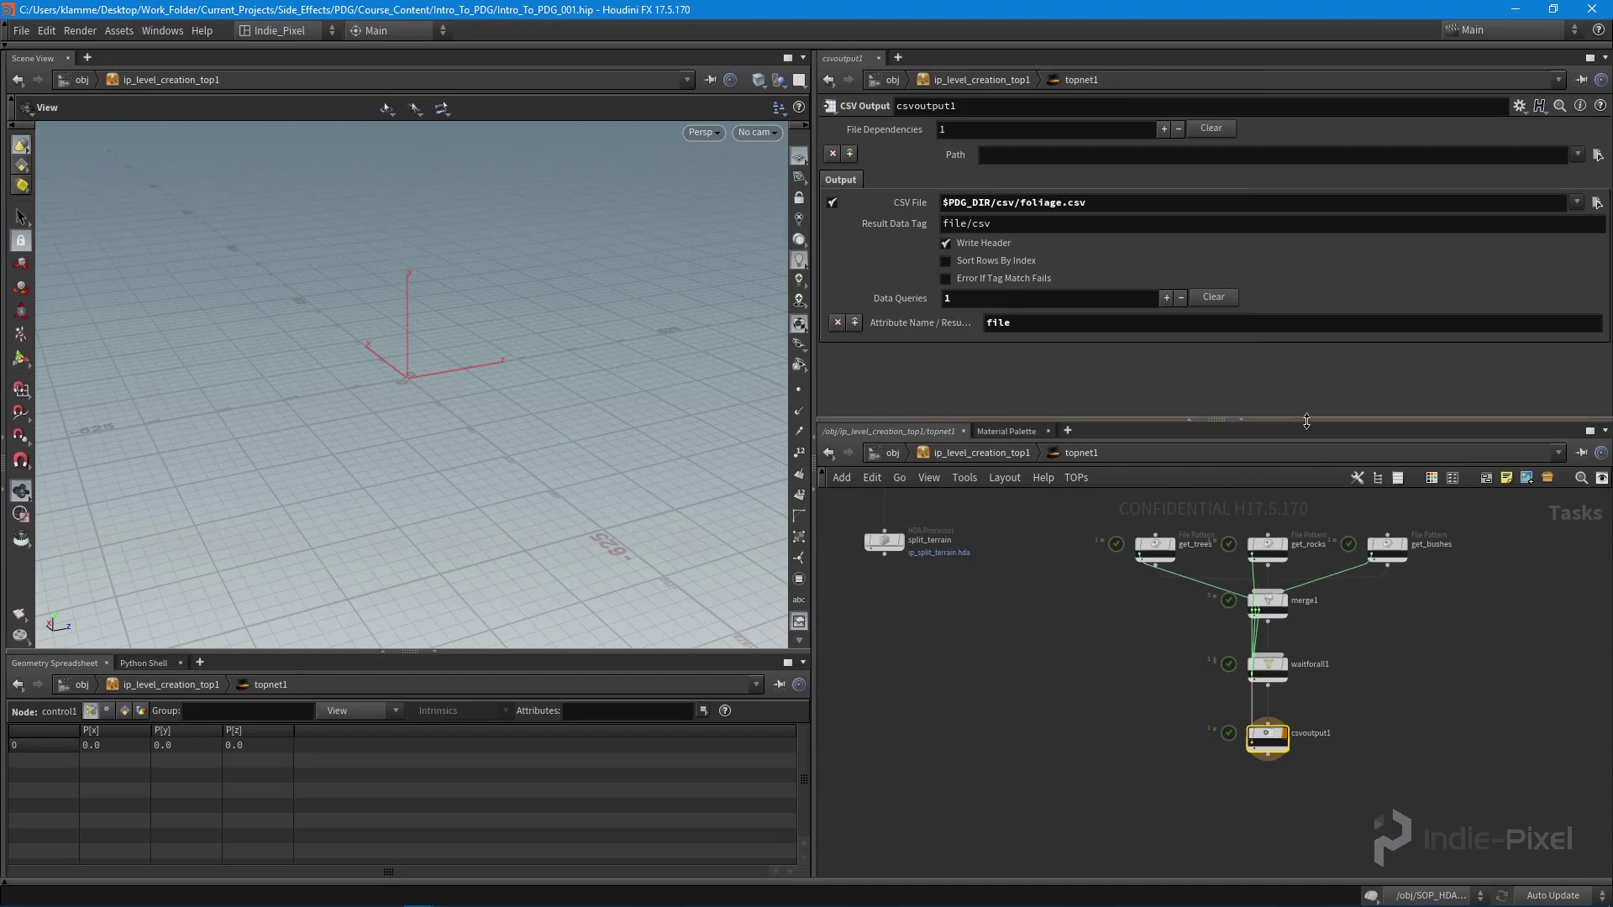
pyautogui.moveTo(1318, 418); pyautogui.dragTo(1318, 343)
pyautogui.moveTo(955, 642); pyautogui.dragTo(1035, 662, button='middle')
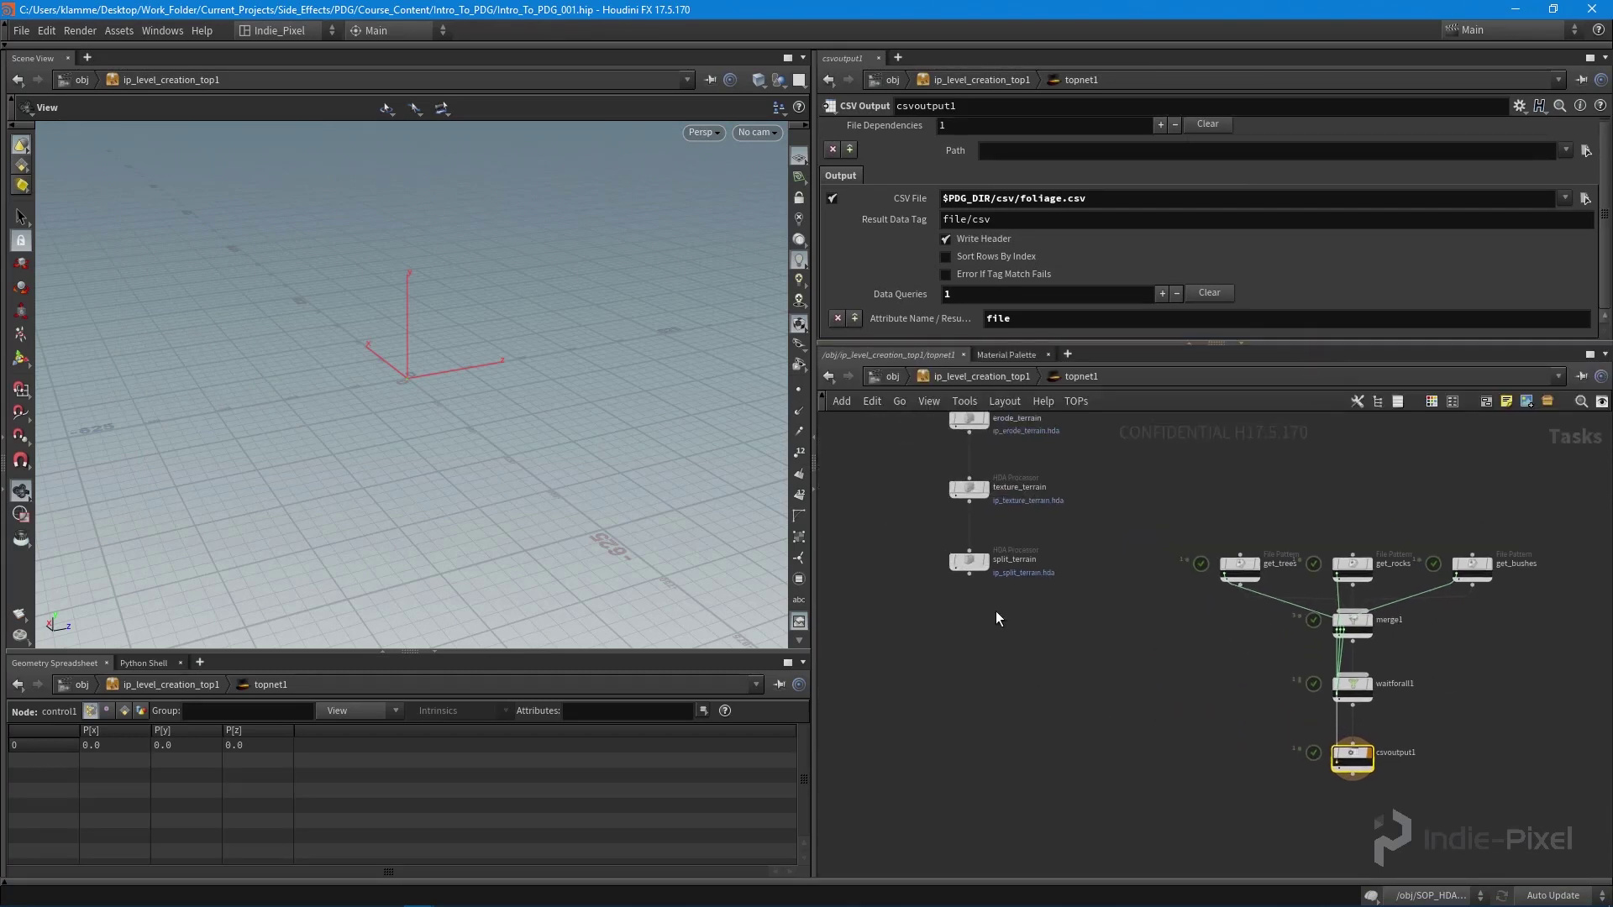
pyautogui.moveTo(1165, 502); pyautogui.dragTo(1562, 808)
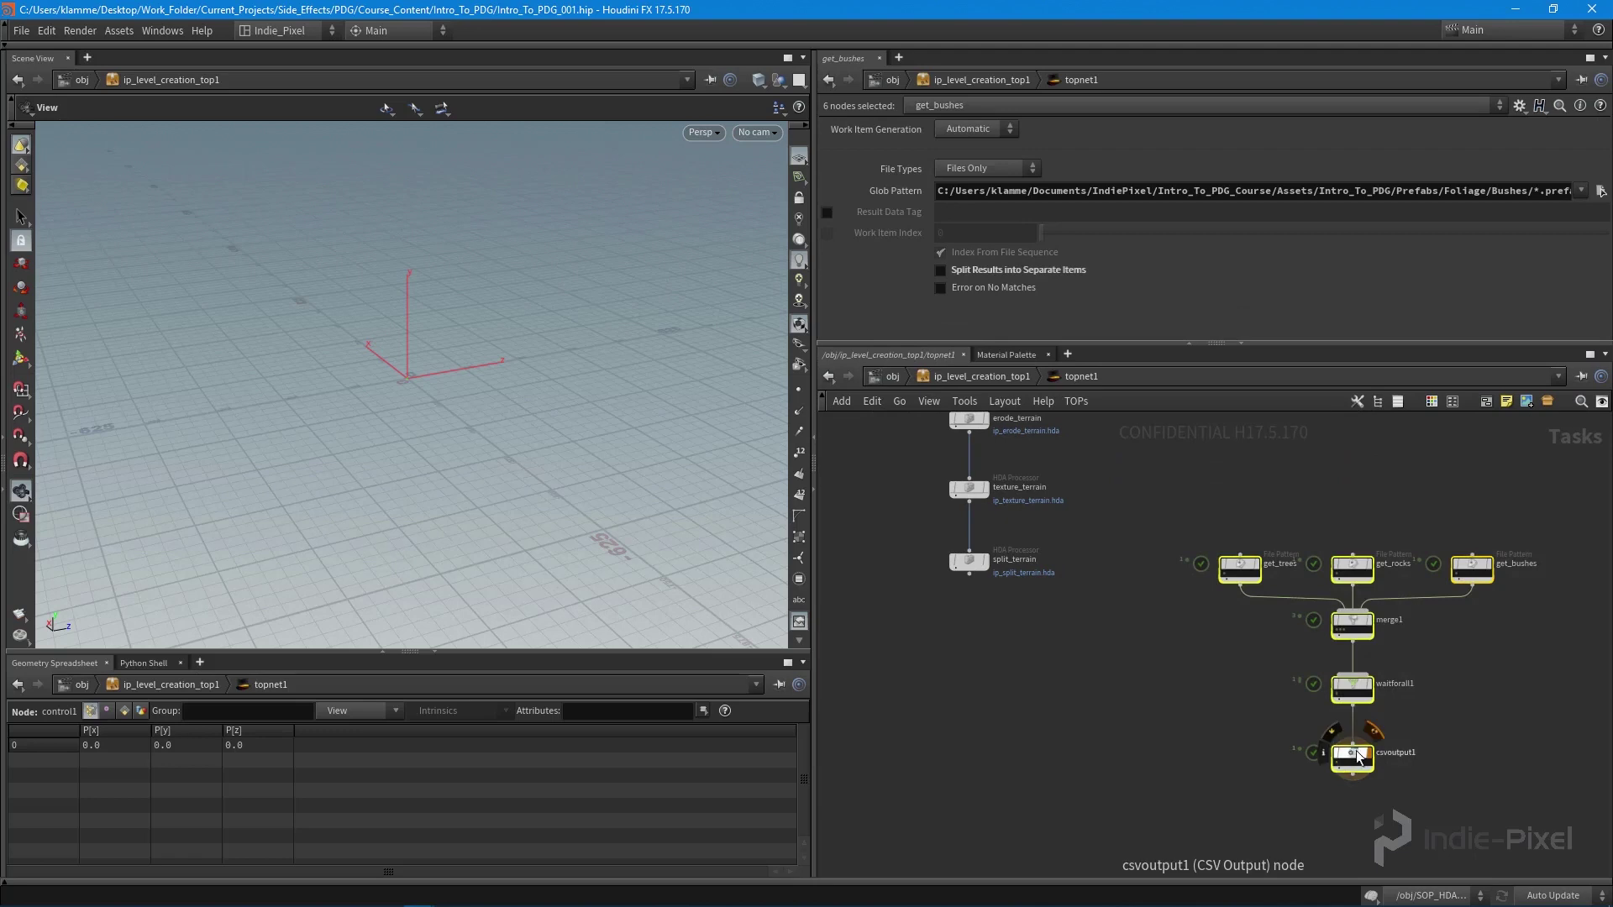
pyautogui.moveTo(1361, 756); pyautogui.dragTo(1352, 559)
pyautogui.moveTo(1213, 630); pyautogui.dragTo(1194, 819, button='middle')
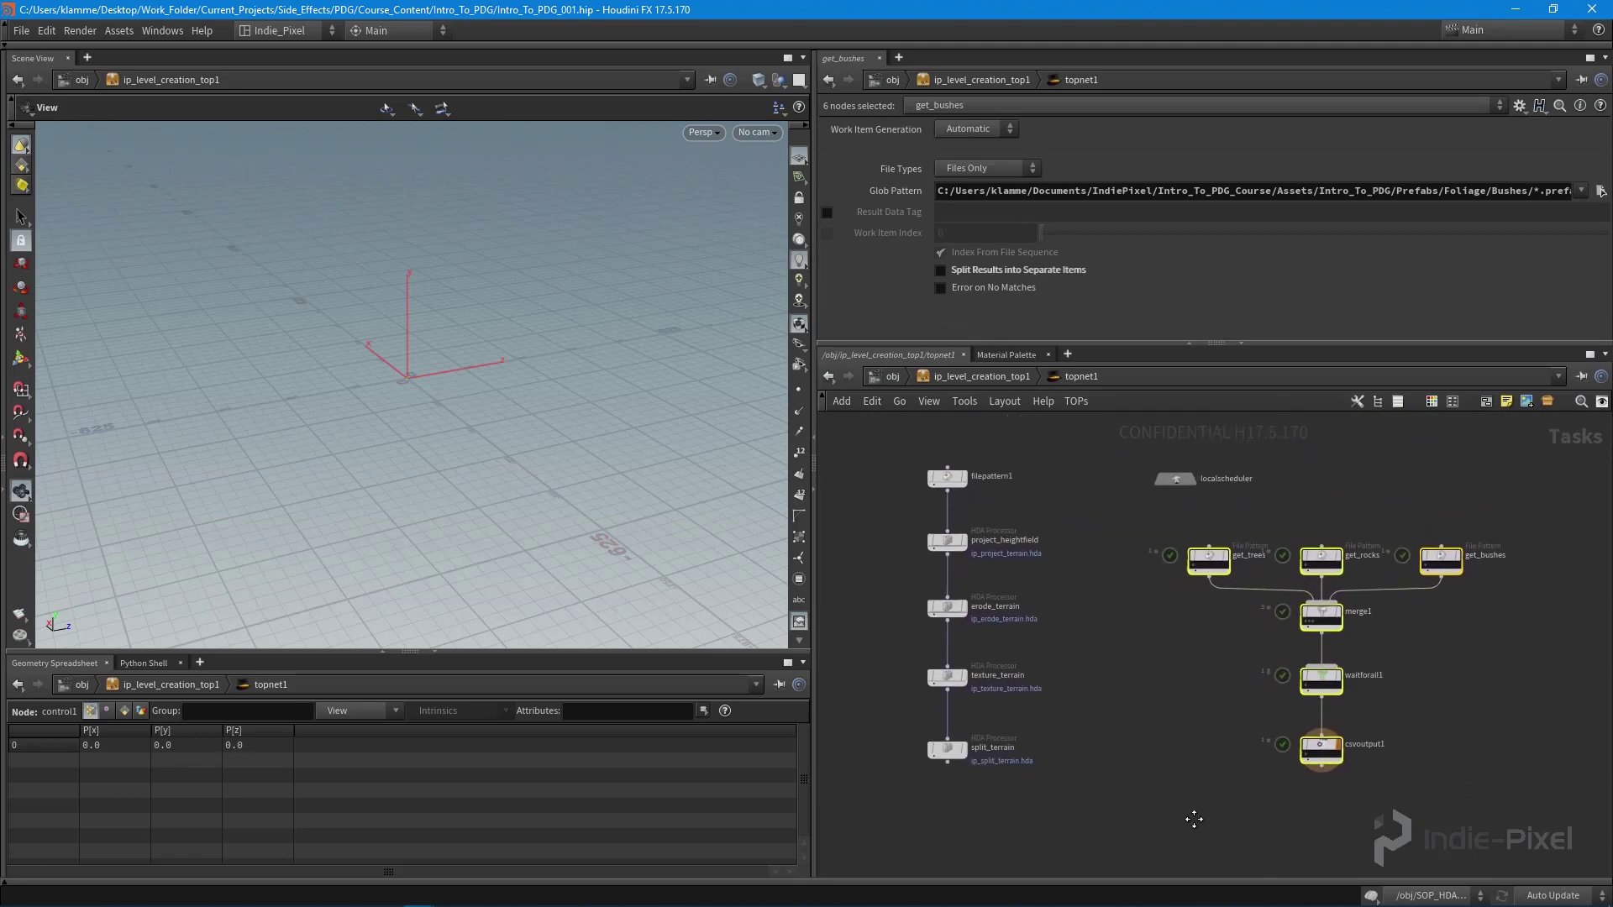